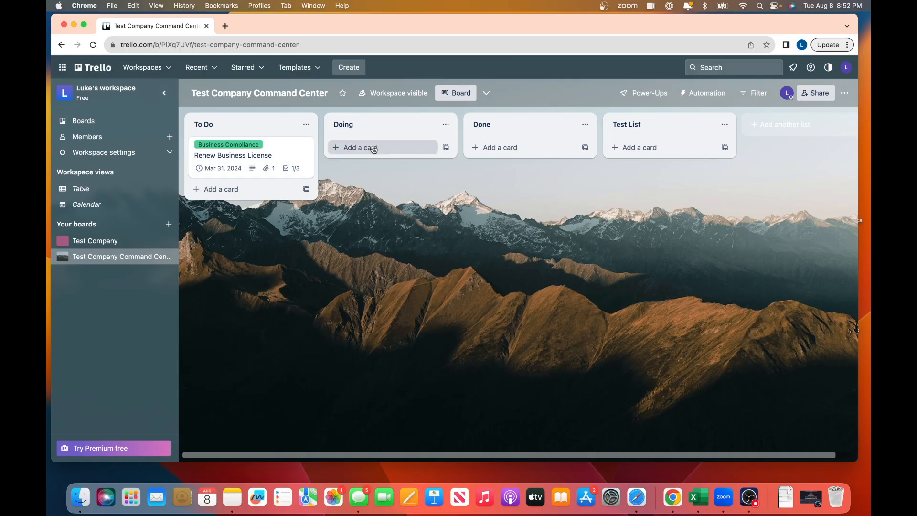
- Rename To Do, Doing, Done and Test List to Business Basics, Business Online, Finance and Professionals
click(203, 124)
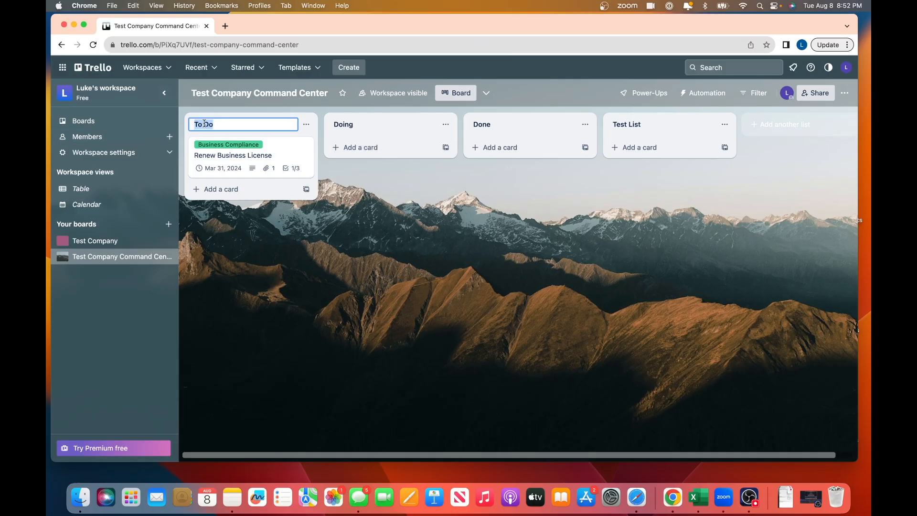
text(Business Basics)
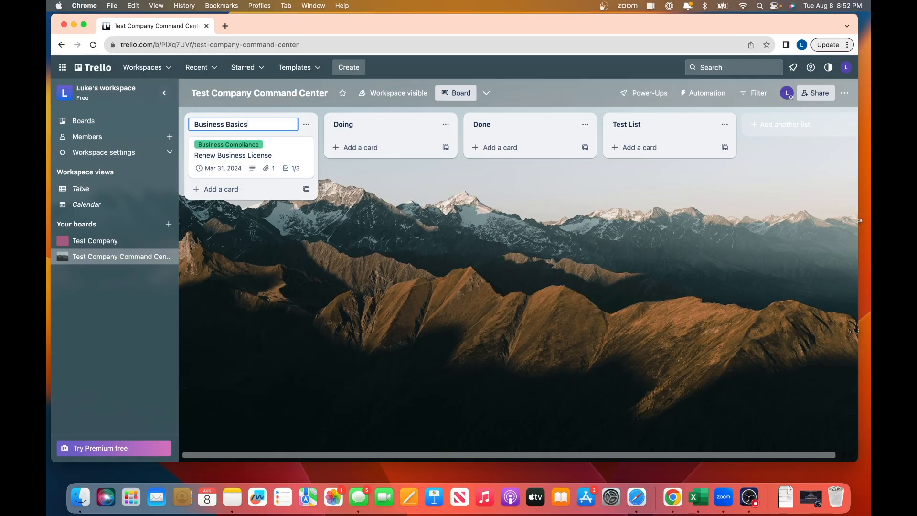
click(354, 123)
text(B)
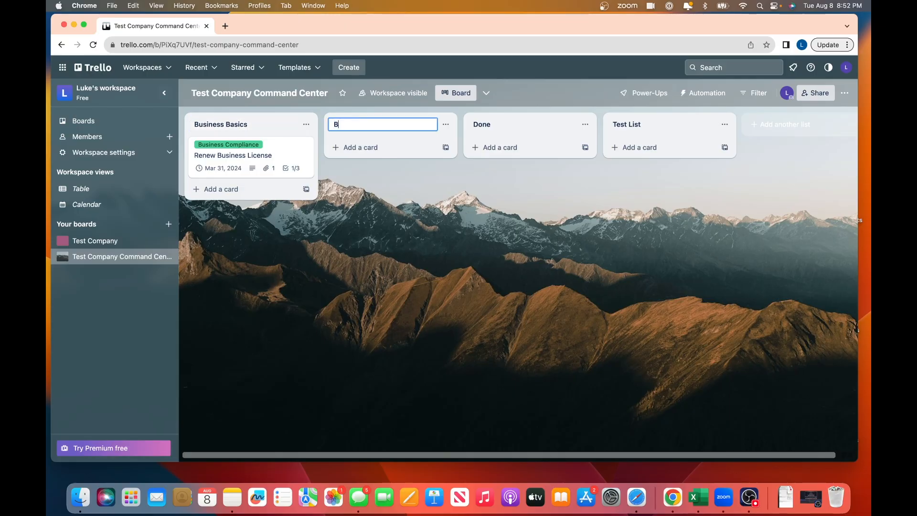
text(usiness Online)
click(492, 124)
text(Finance)
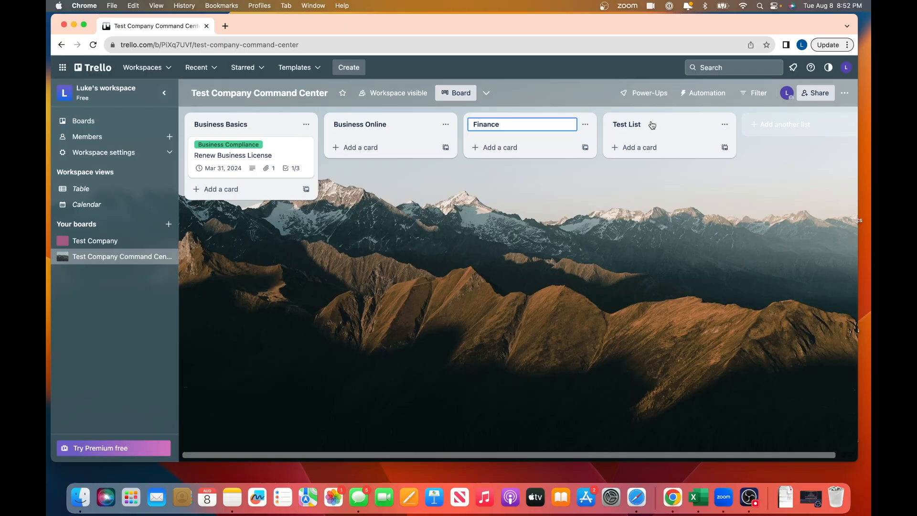
click(634, 125)
text(Professionals)
key(Return)
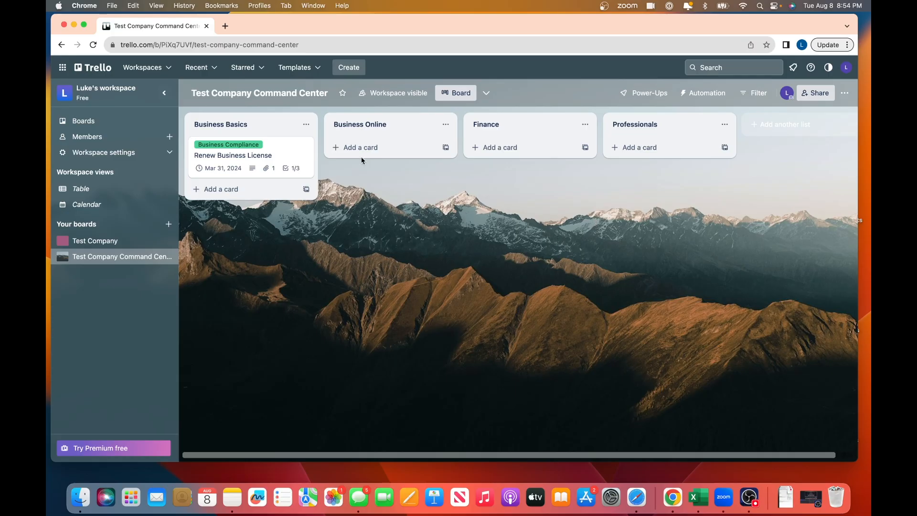
click(280, 151)
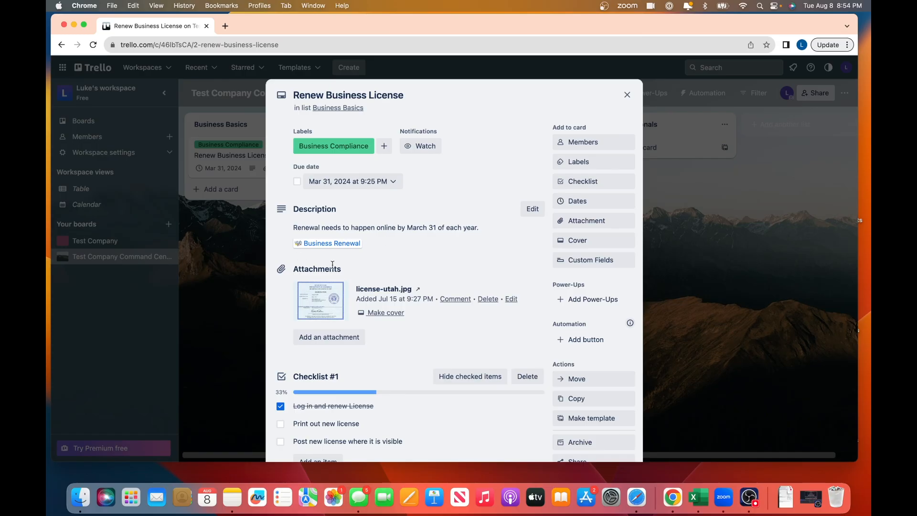
mouse_move(327, 247)
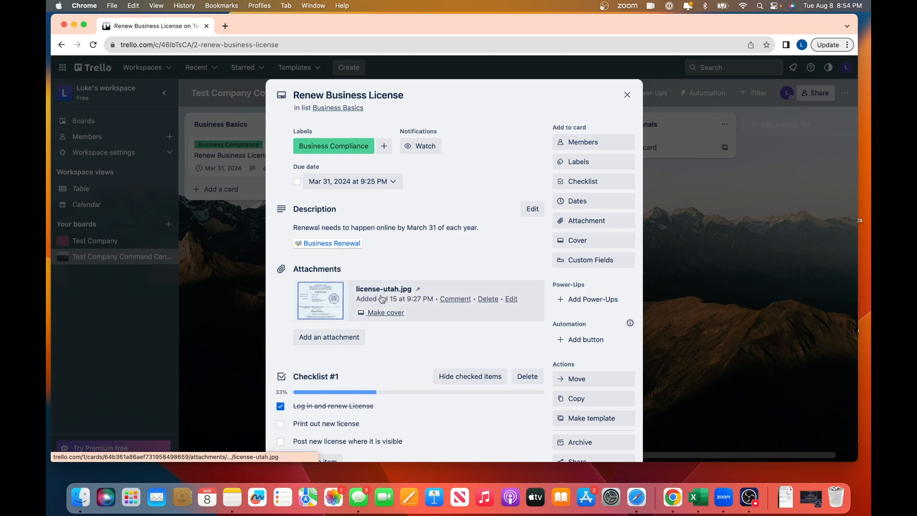
click(627, 95)
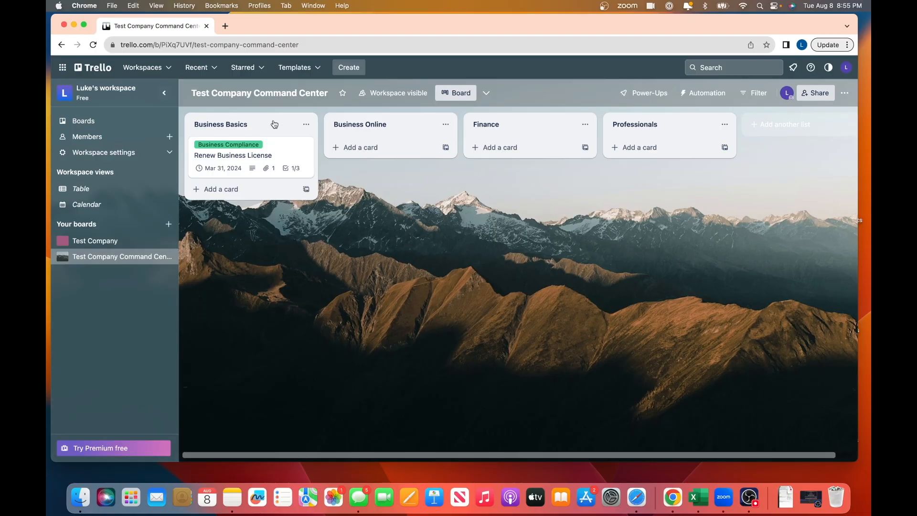
- Create an EIN card in Business Basics, open it, and bring up its Attachment options
click(223, 190)
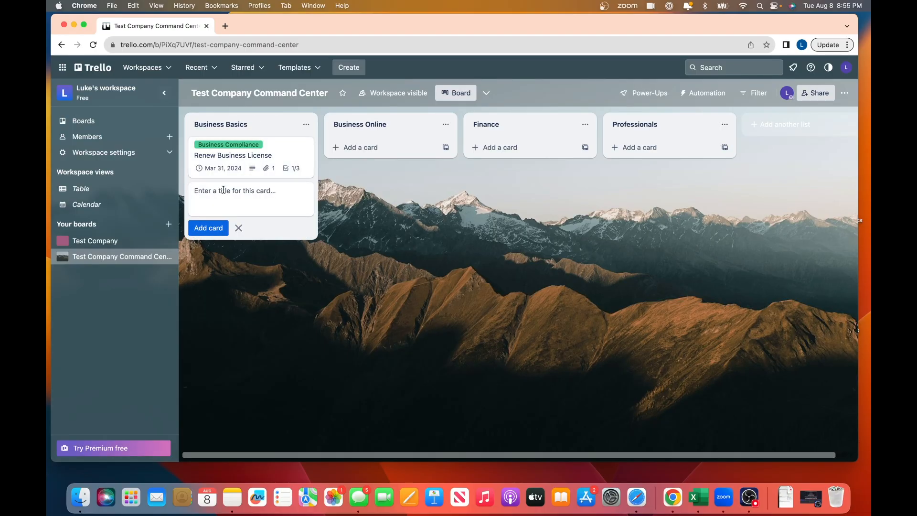
text(EIN)
click(208, 228)
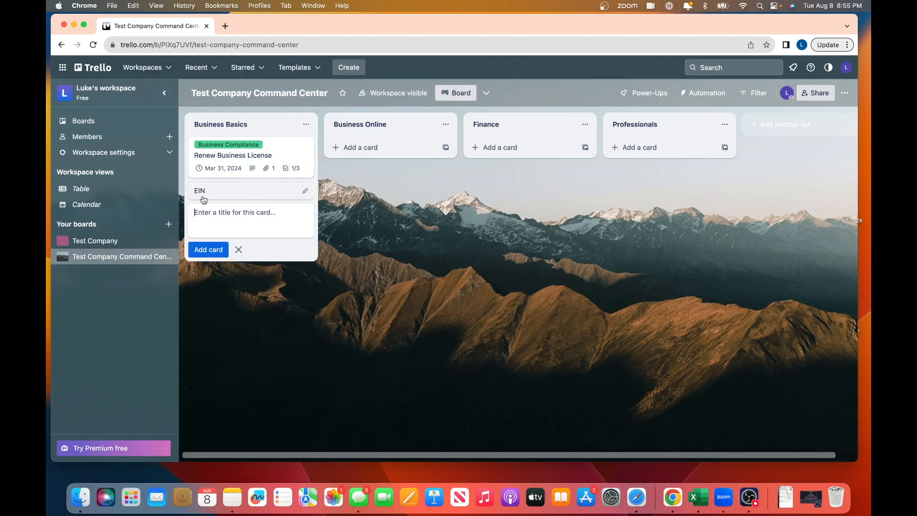
click(229, 192)
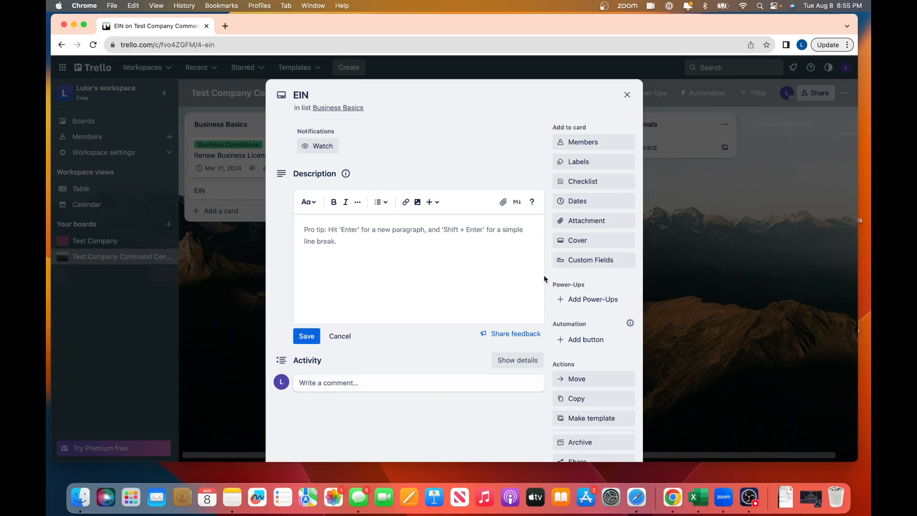
click(588, 220)
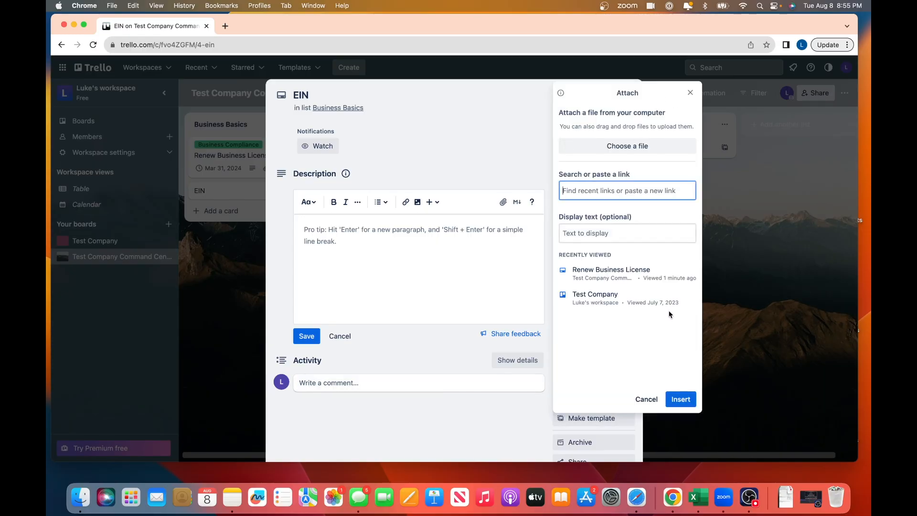
- Upload EIN-Confirmation-Letter-CP575-LLC.jpg from Desktop > Crucial Information to the EIN card
click(628, 145)
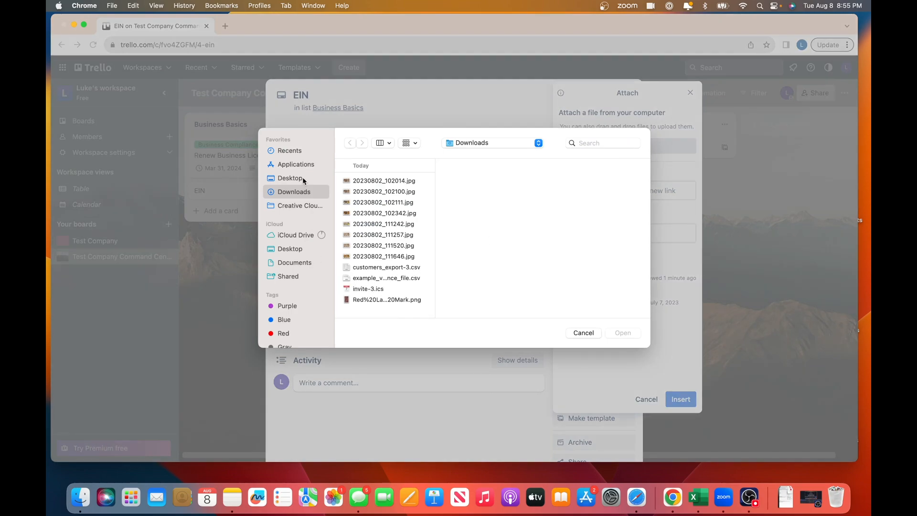
click(290, 178)
click(383, 180)
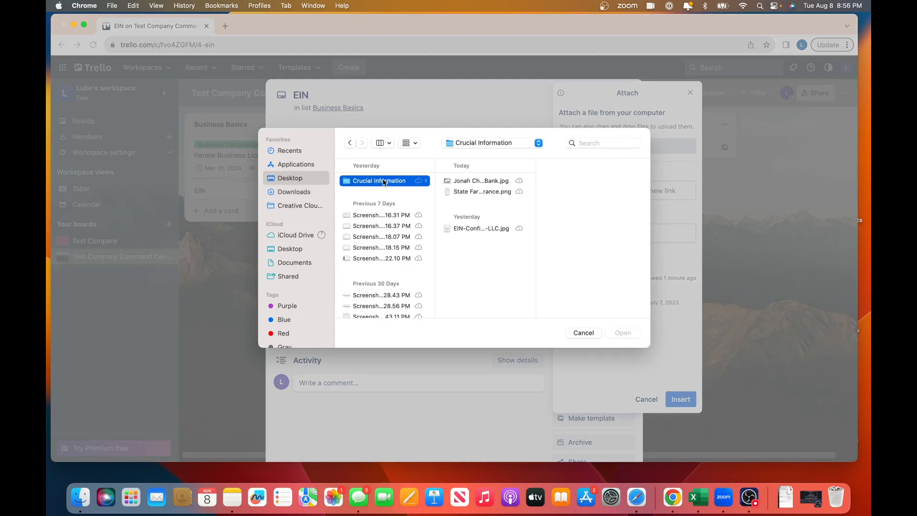
click(482, 229)
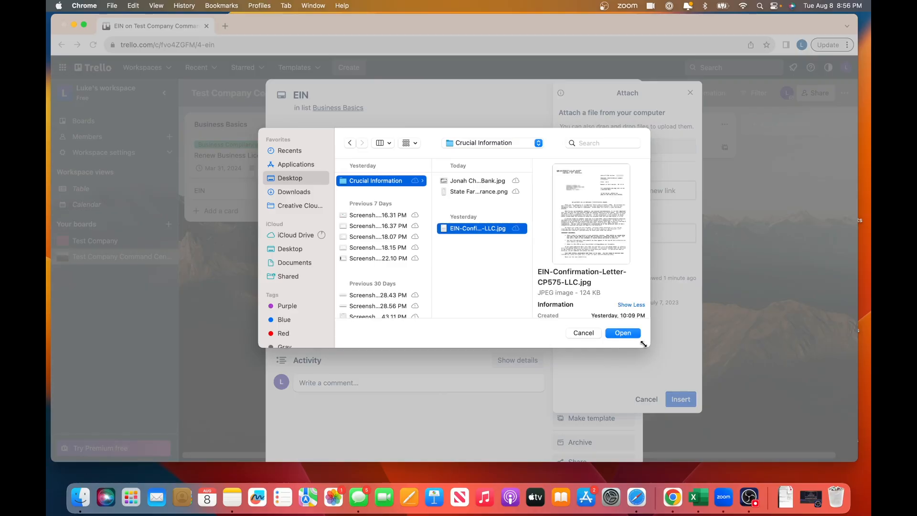
click(627, 333)
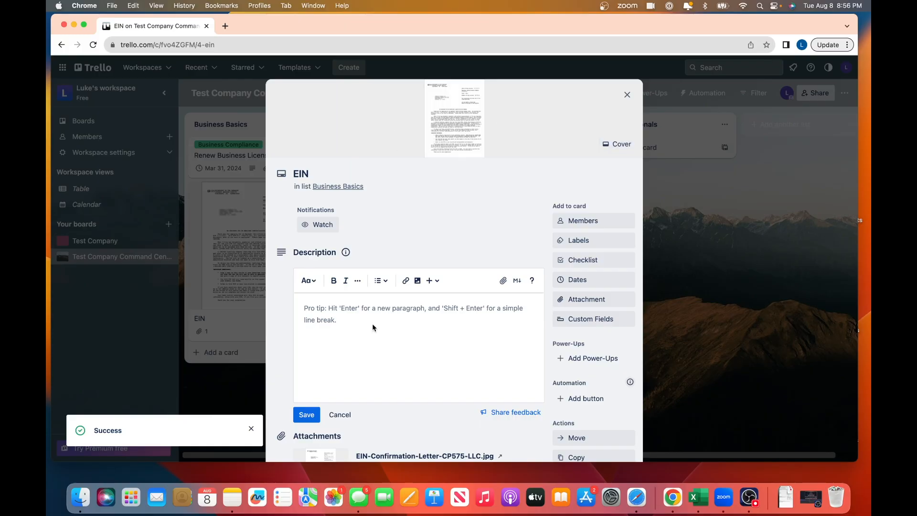
- Save the company's EIN number as the EIN card's description, then close the card
click(315, 309)
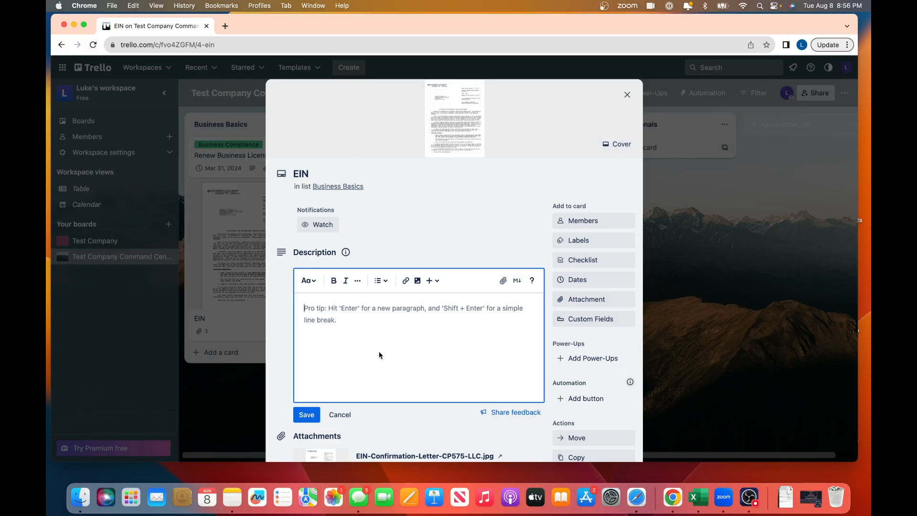
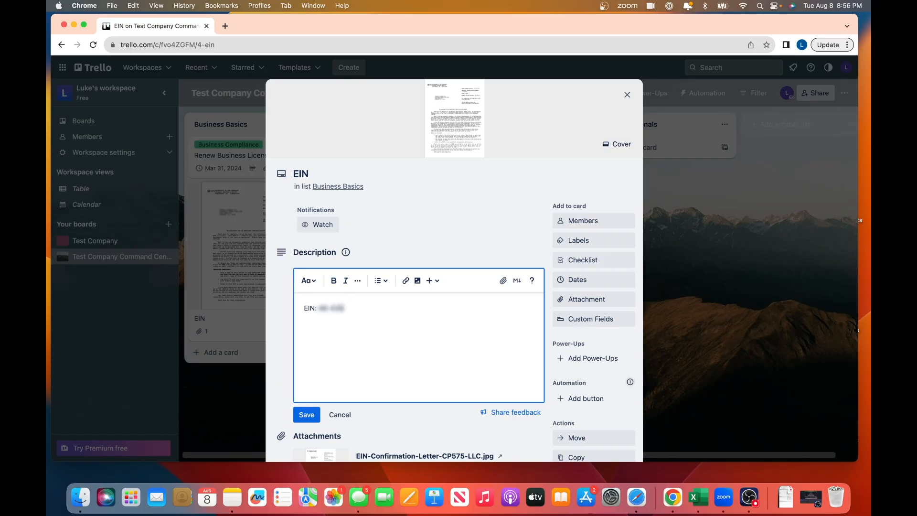
click(308, 414)
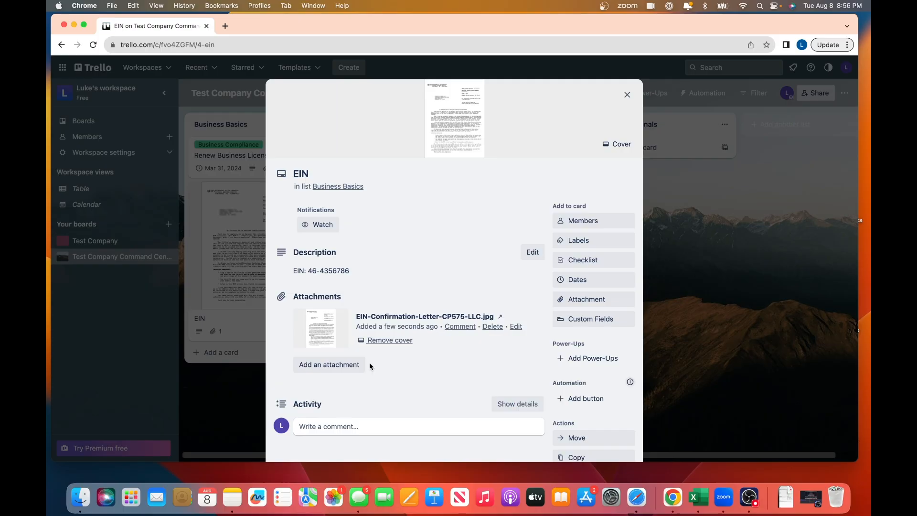
scroll(493, 327, down, 3)
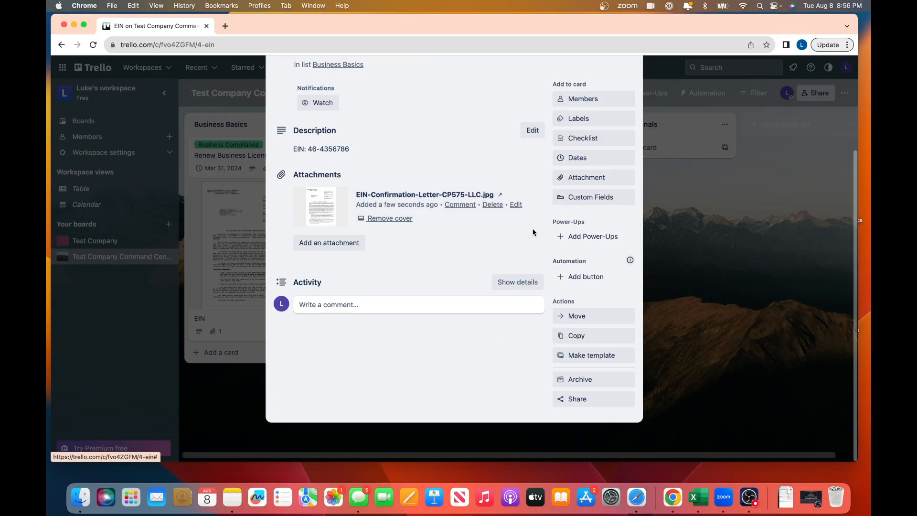
scroll(533, 232, up, 3)
click(639, 92)
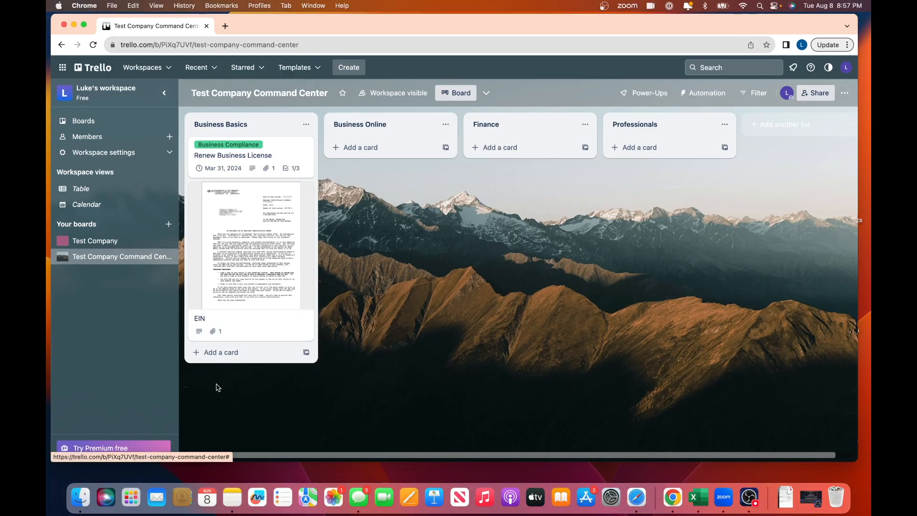
- Add a Sale Tax card to Business Basics, open its description editor, and start a new browser tab
click(227, 354)
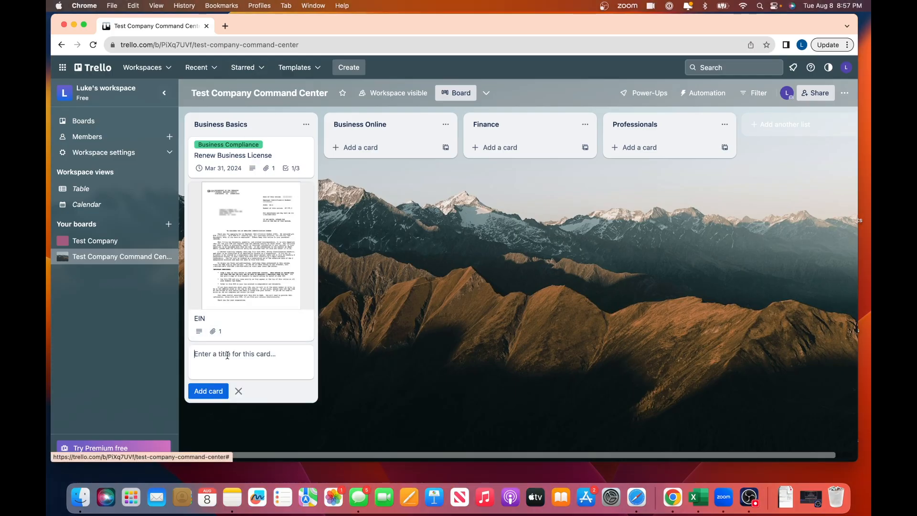
text(Sale Tax)
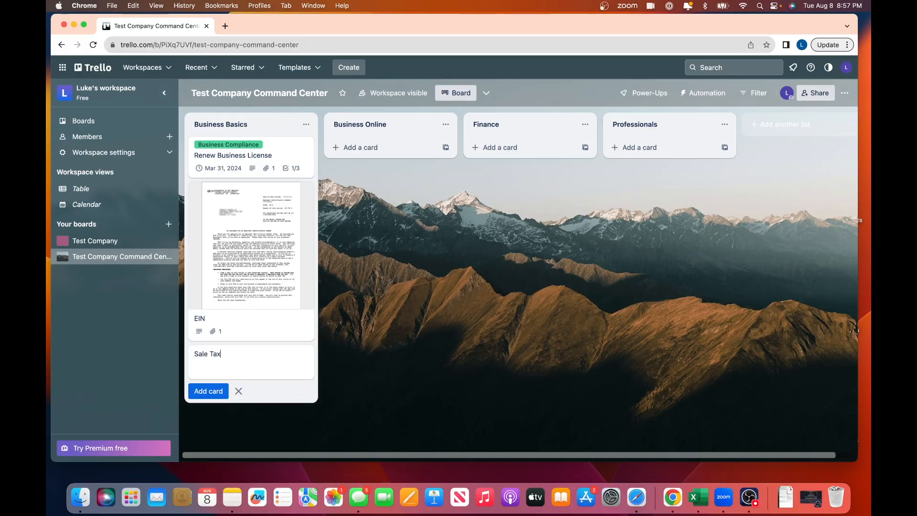
key(Return)
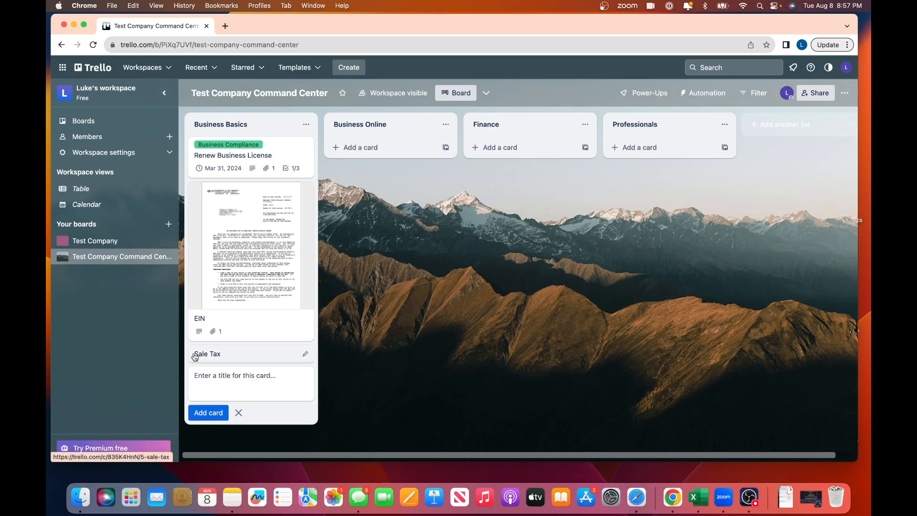
click(253, 358)
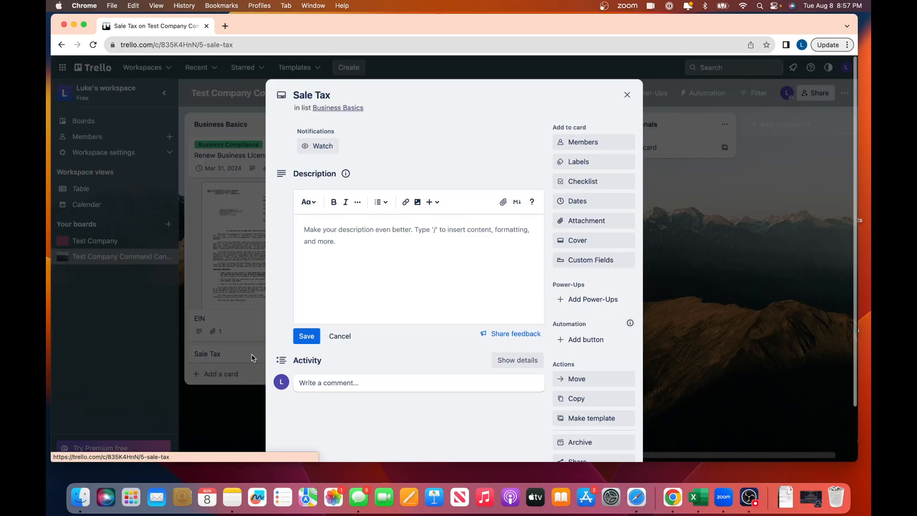
click(307, 235)
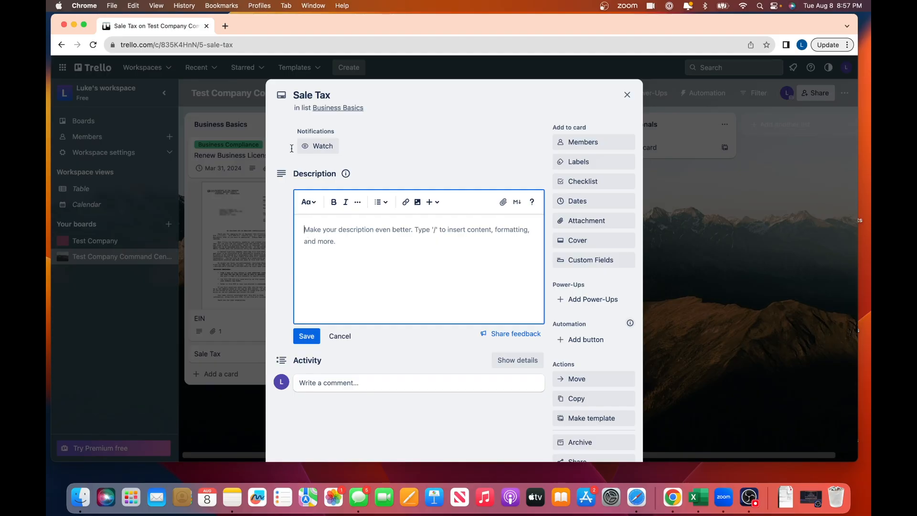
click(225, 26)
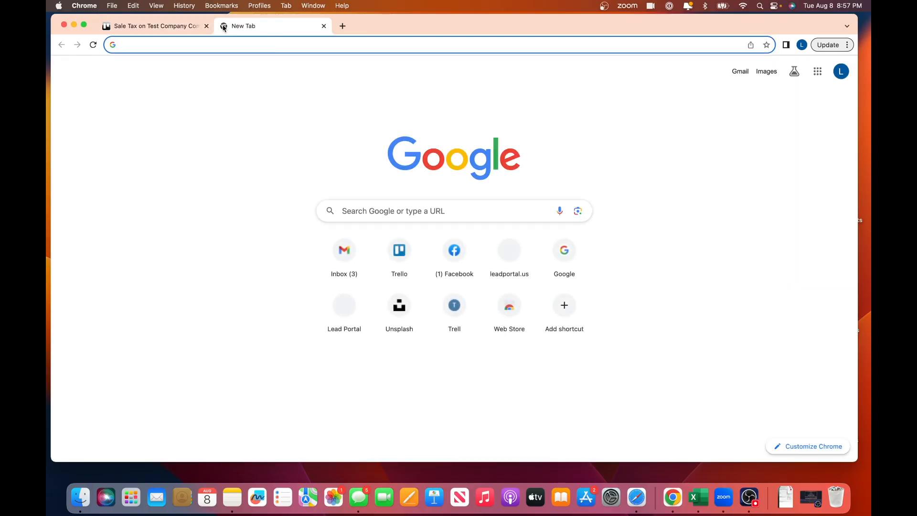
- Search Google for 'TAP Utah Sales Tax', open Utah's Taxpayer Access Point, and copy its URL
text(TAP Utah )
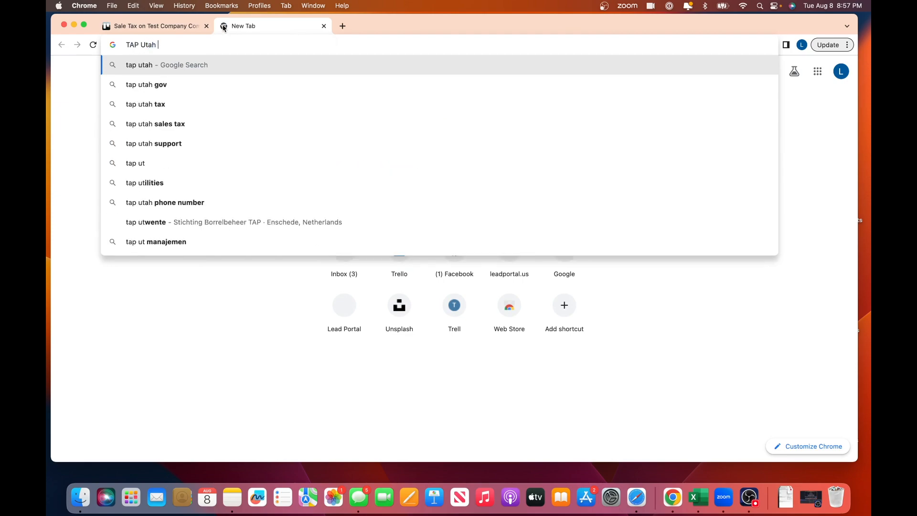
text(Sales Tax)
key(Return)
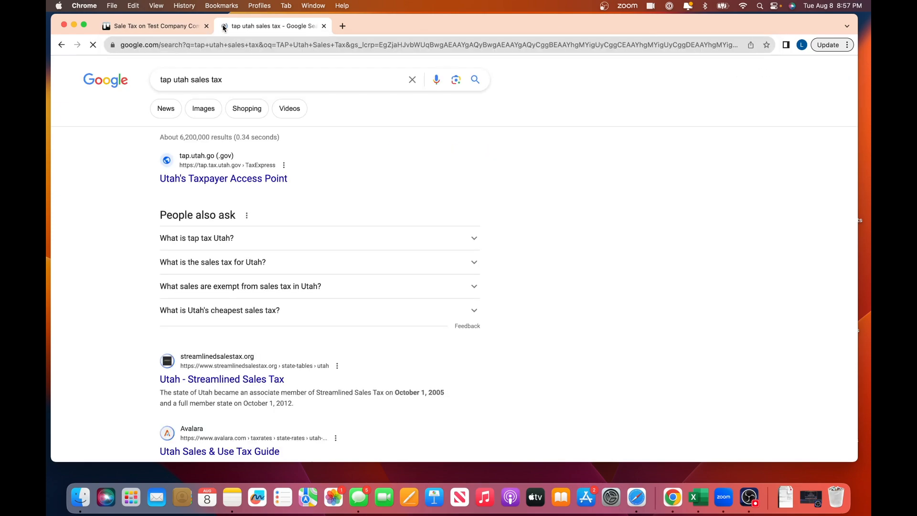
click(230, 181)
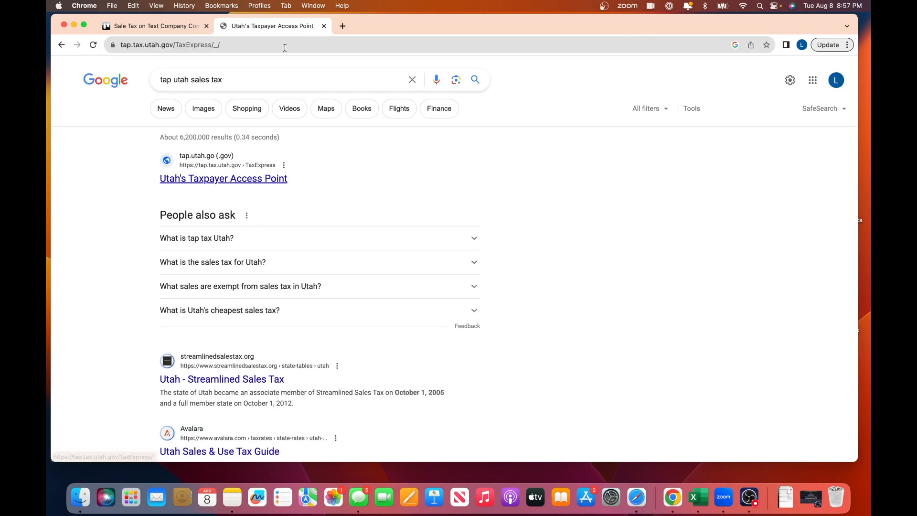
click(235, 46)
key(super+c)
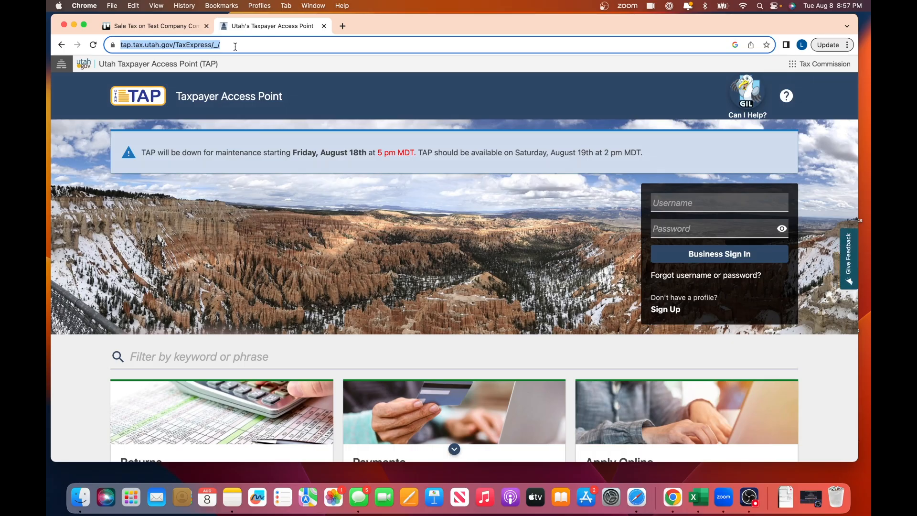
click(153, 26)
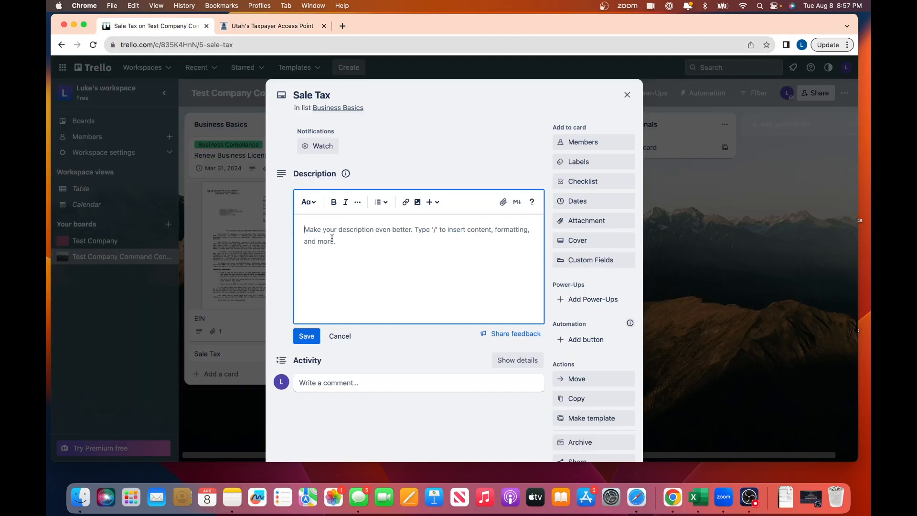
- Paste the TAP URL and a 'User:' line with the user name into the Sale Tax description, save, and close
key(super+v)
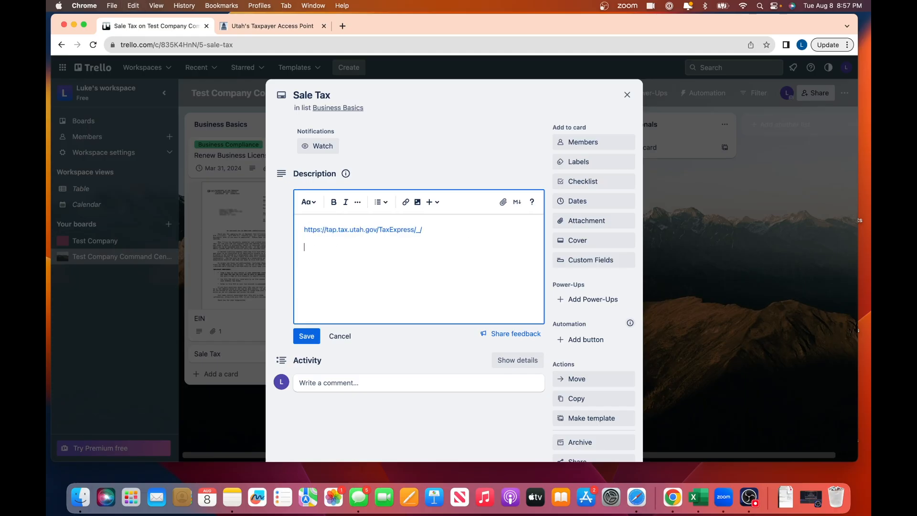
key(Return)
text(User: [blurred])
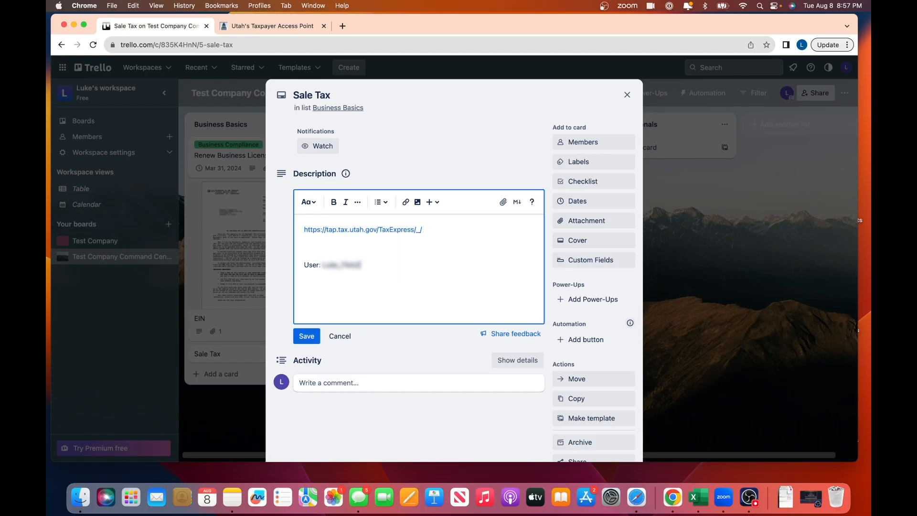
click(304, 337)
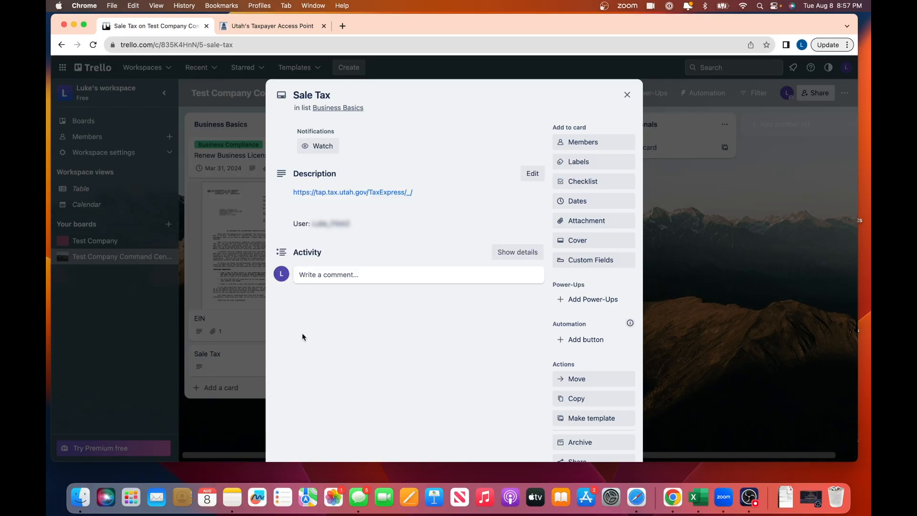
click(627, 95)
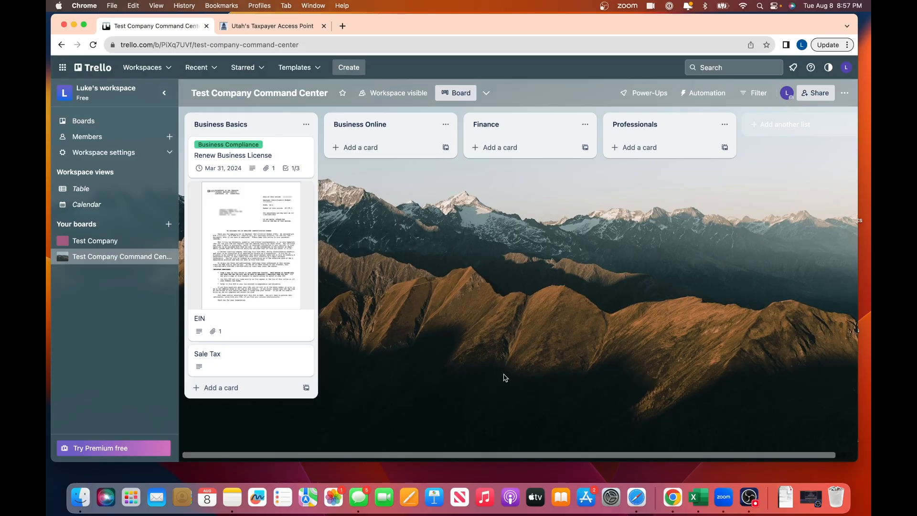
- Reopen the Sale Tax card, follow its TAP link to the Utah sign-in page, then return to Trello
click(239, 353)
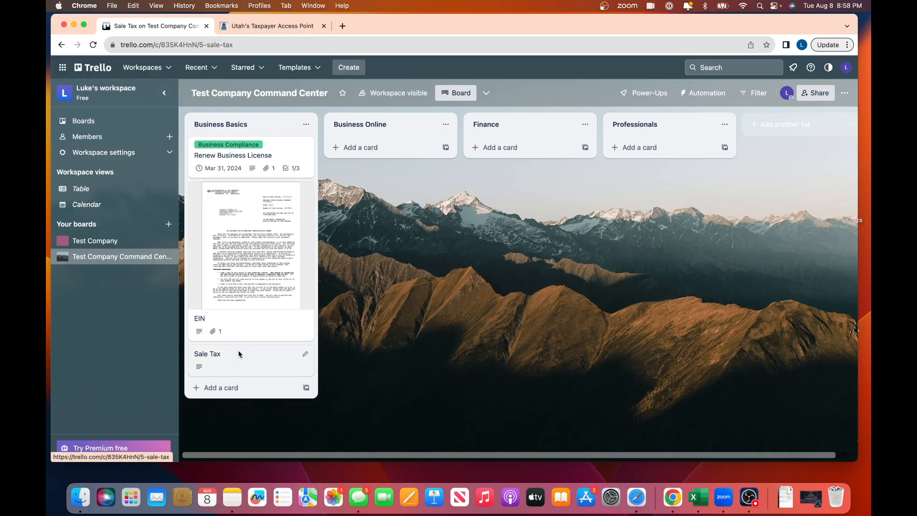
click(323, 193)
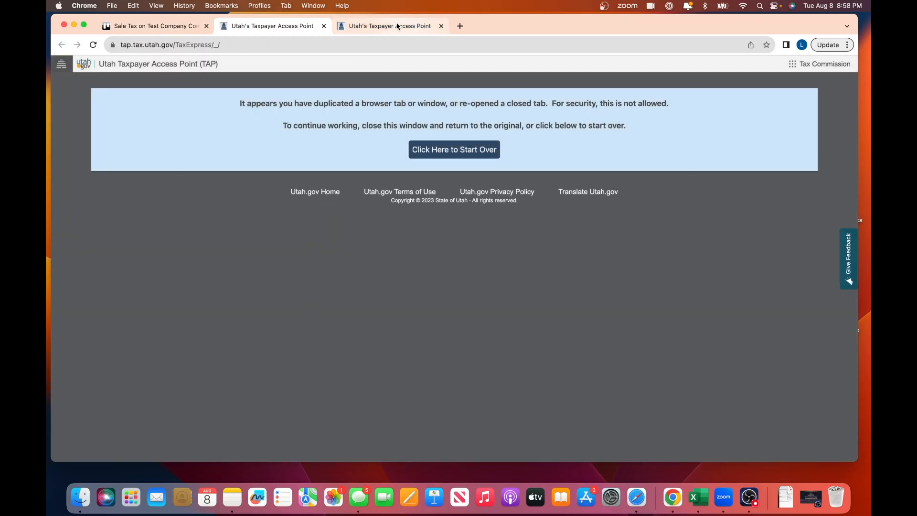
click(385, 25)
click(296, 26)
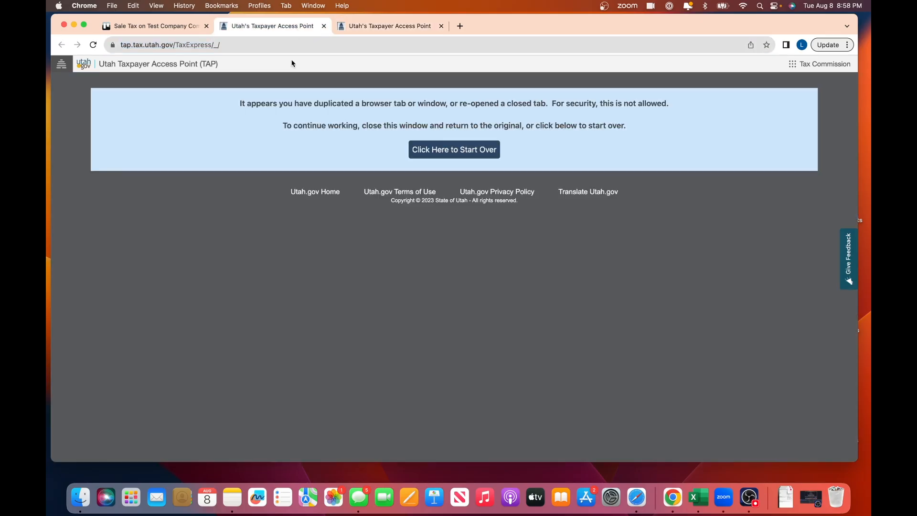
click(375, 26)
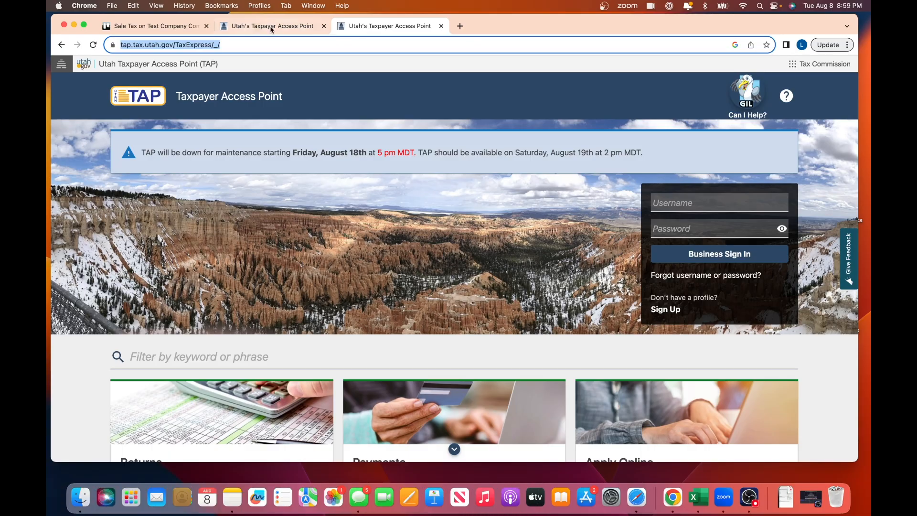
click(253, 26)
click(158, 25)
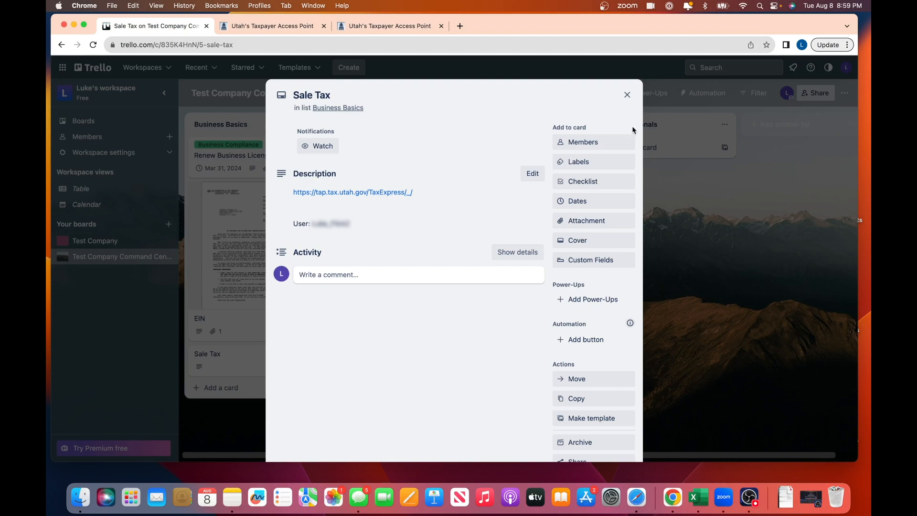
- Close the reopened Sale Tax card dialog with its X button
click(630, 94)
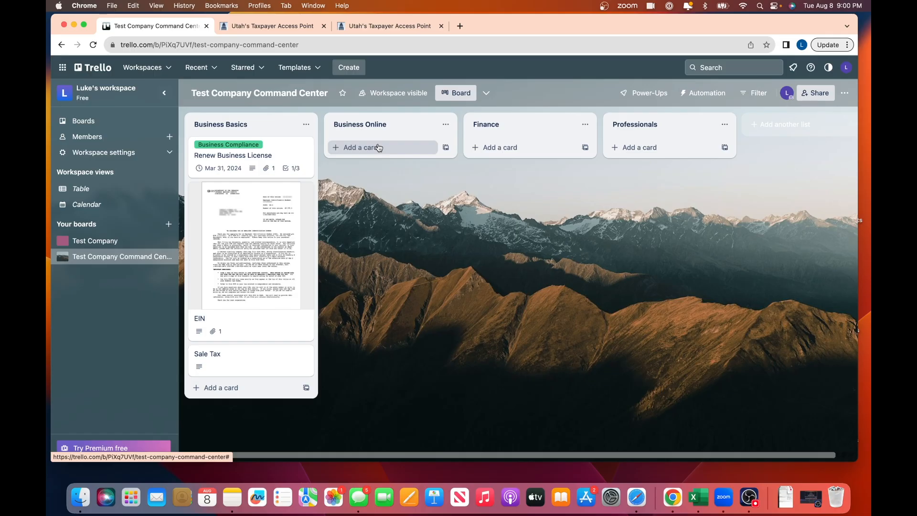
- Add a Website URL card to the Business Online list
click(362, 148)
text(Website URL)
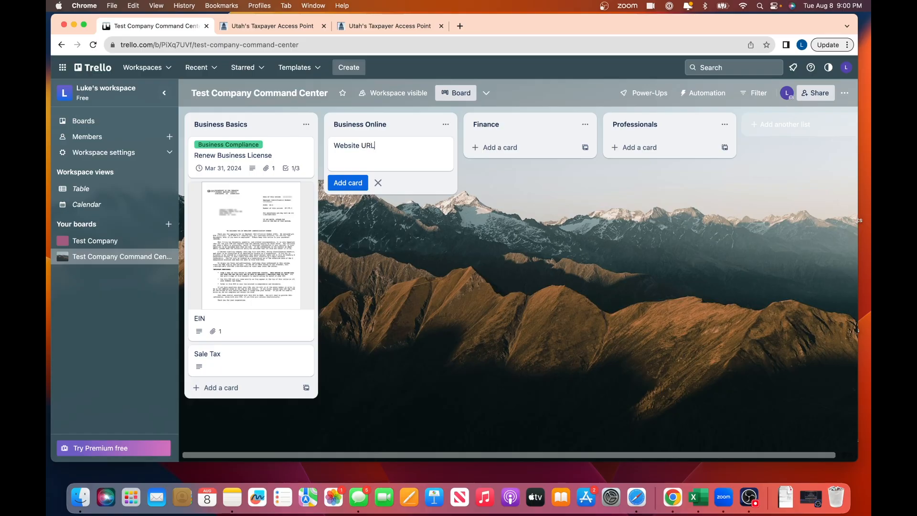
click(351, 185)
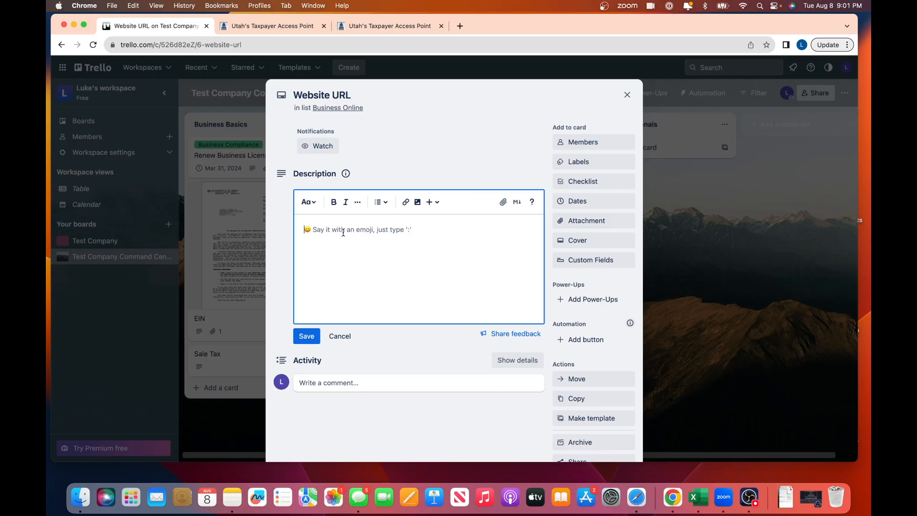
- Describe it with the site link, Hosting: GoDaddy.com and Renewal Date: 4/1/2024, then save and close
text(https://bigrockinc.com/)
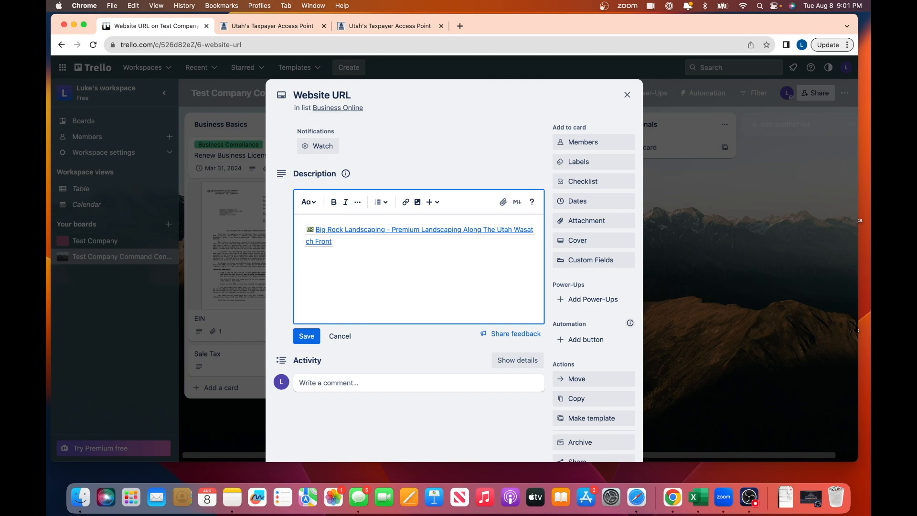
text(Hosting:)
text(GoDaddy.com)
key(Return)
text(Renewal )
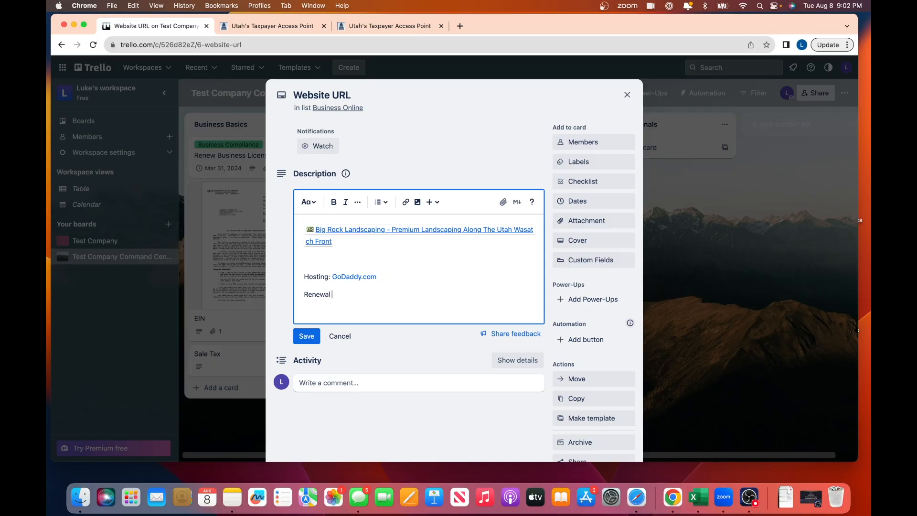
text(Date: 4/1/2024)
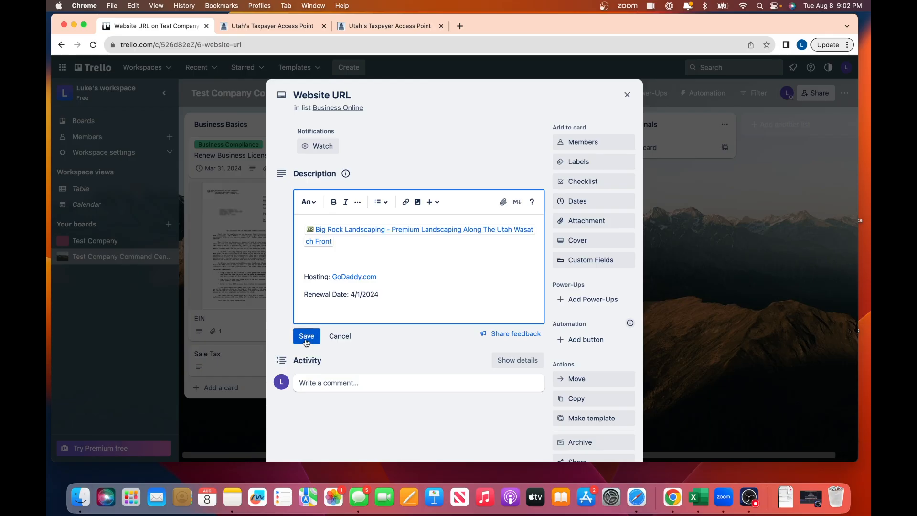
click(306, 337)
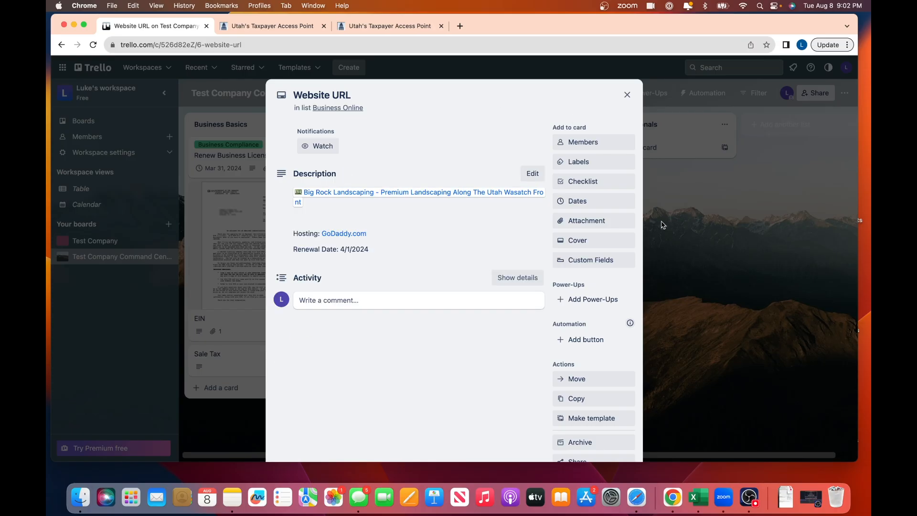
click(627, 96)
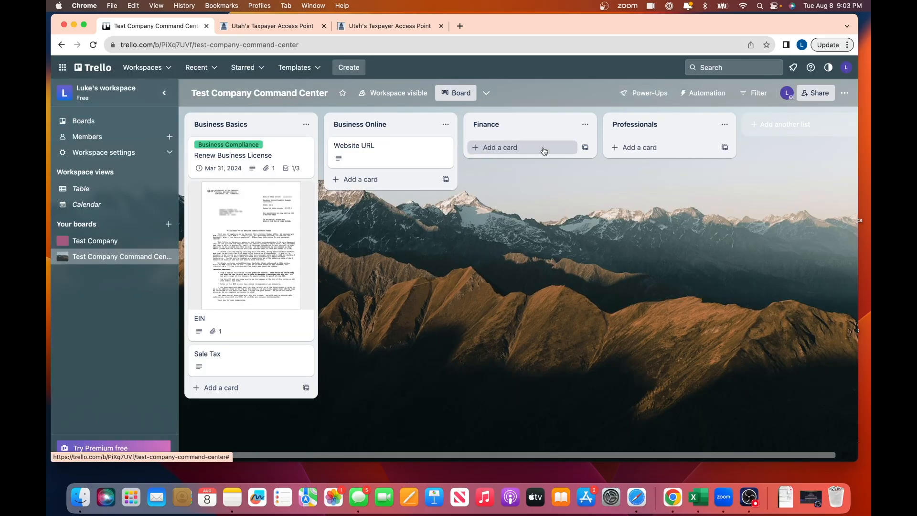
- Add a 'Socials' card to Business Online and open it
click(360, 179)
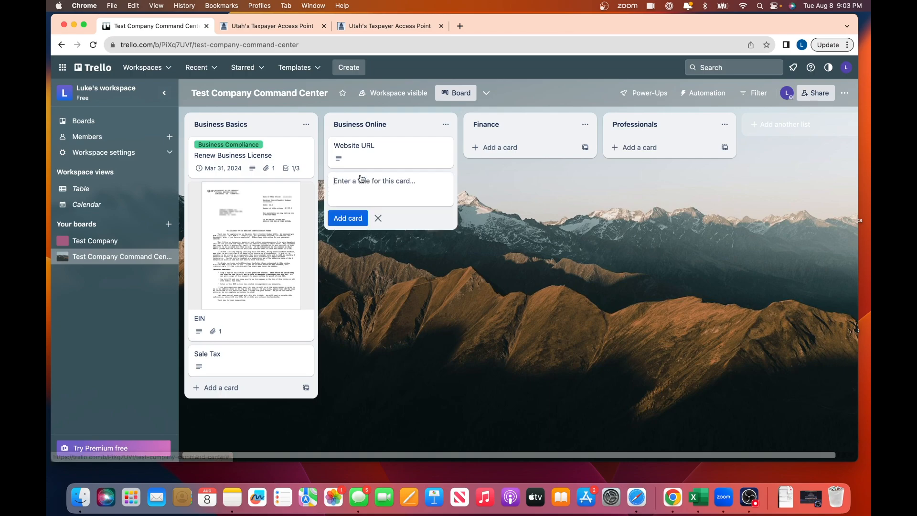
text(Socials)
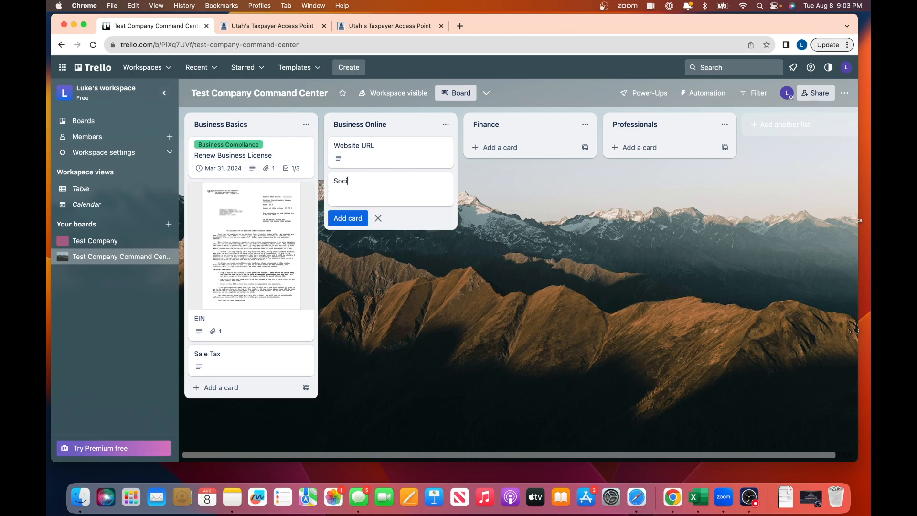
click(339, 219)
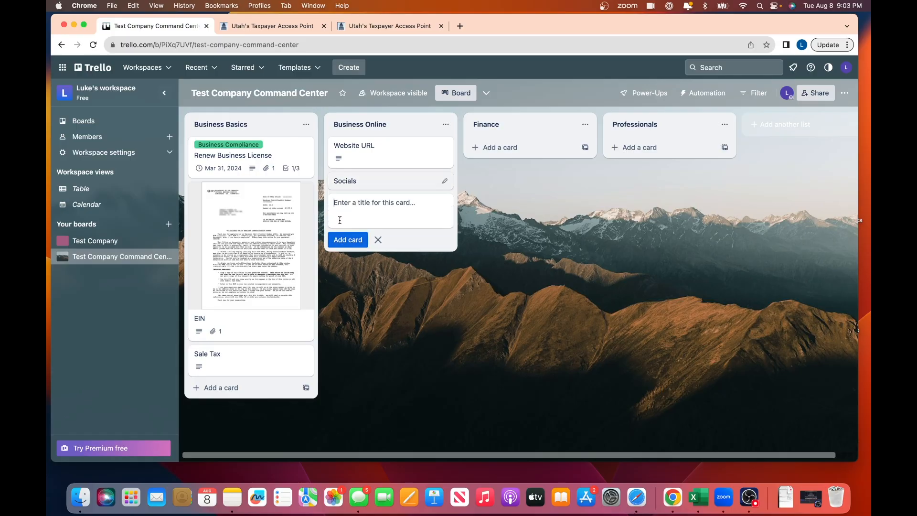
click(344, 180)
- Write and save a description with Facebook, Instagram, TikTok and Youtube account lines
text(Facebook:  )
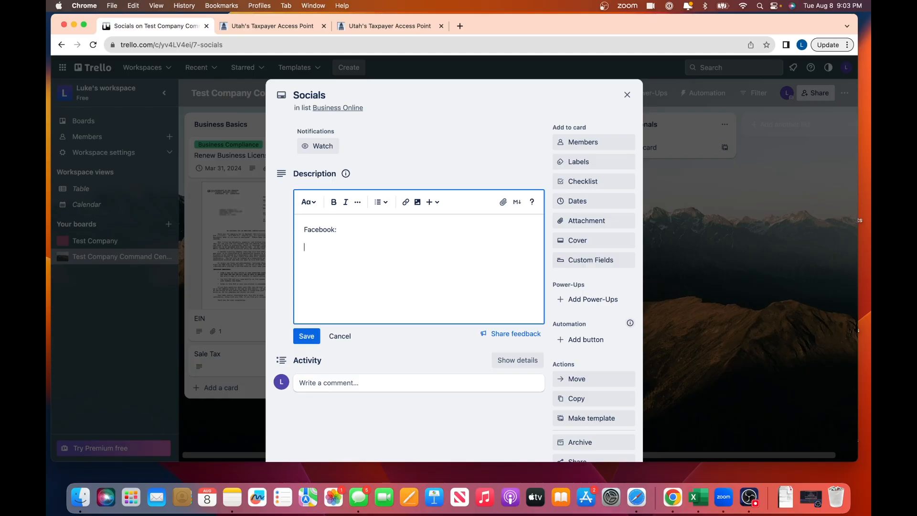
text(Instagram:)
key(Return)
text(TikTok:)
key(Return)
key(Return)
key(BackSpace)
key(Return)
text(Youtube)
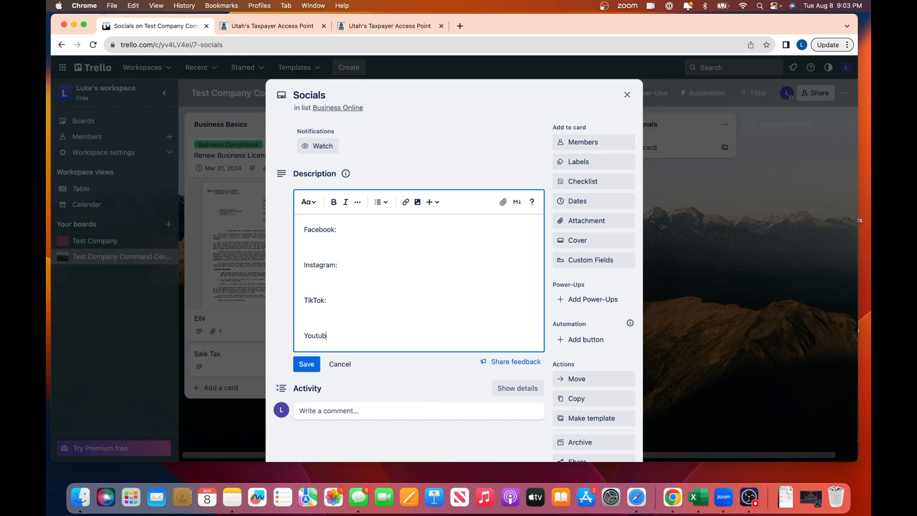
text(:)
click(342, 232)
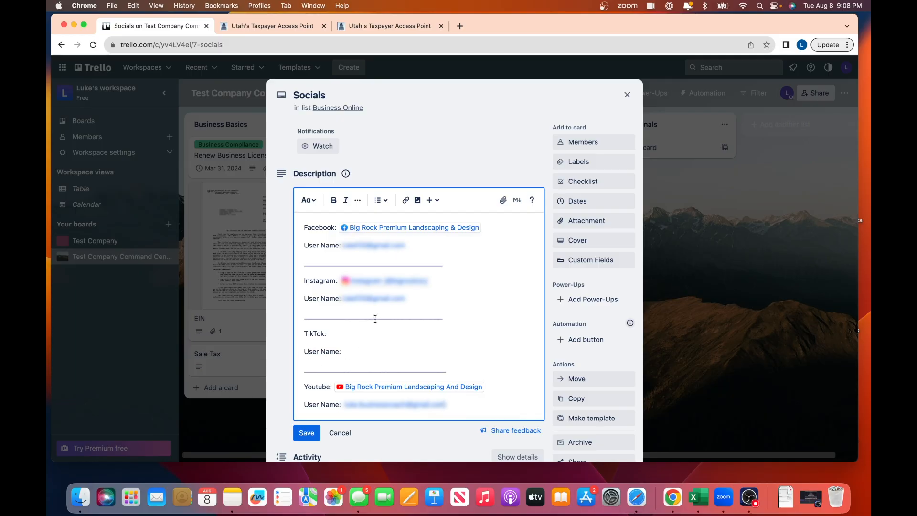
click(306, 434)
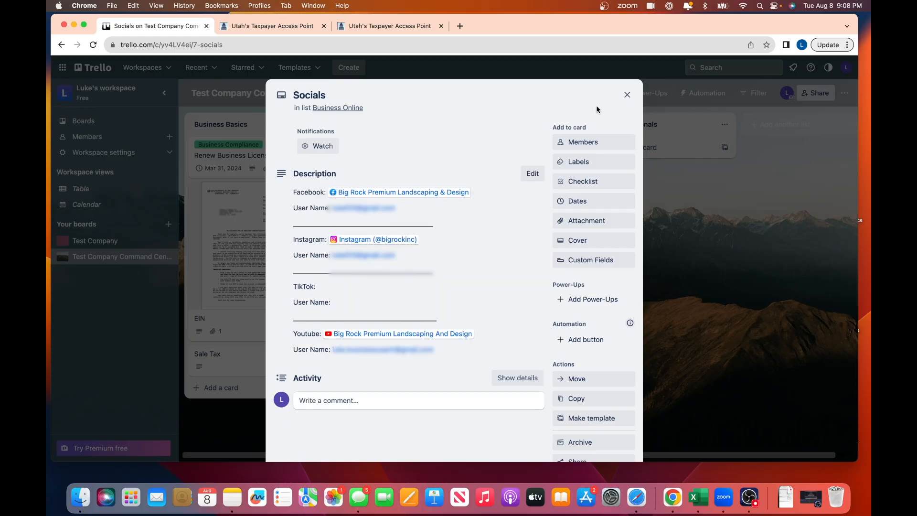
click(627, 95)
- Create a new 'To-Do' list at the right end of the board
scroll(764, 153, right, 2)
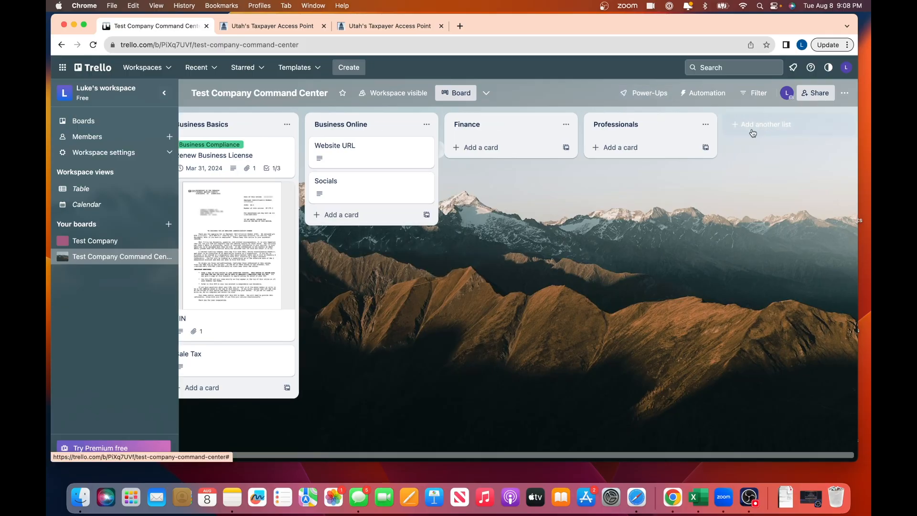
click(775, 130)
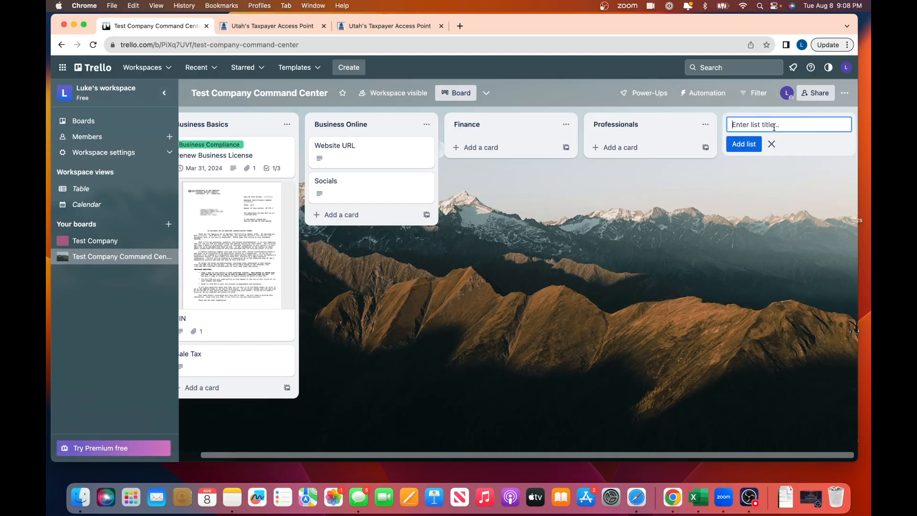
text(To-Do)
key(Return)
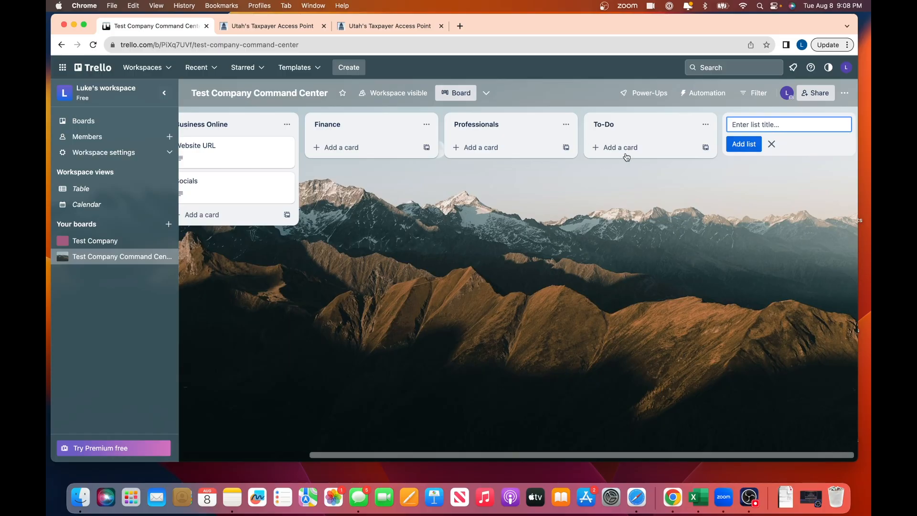
- Add a 'Create a Tik Tok Account' card to the To-Do list
click(602, 147)
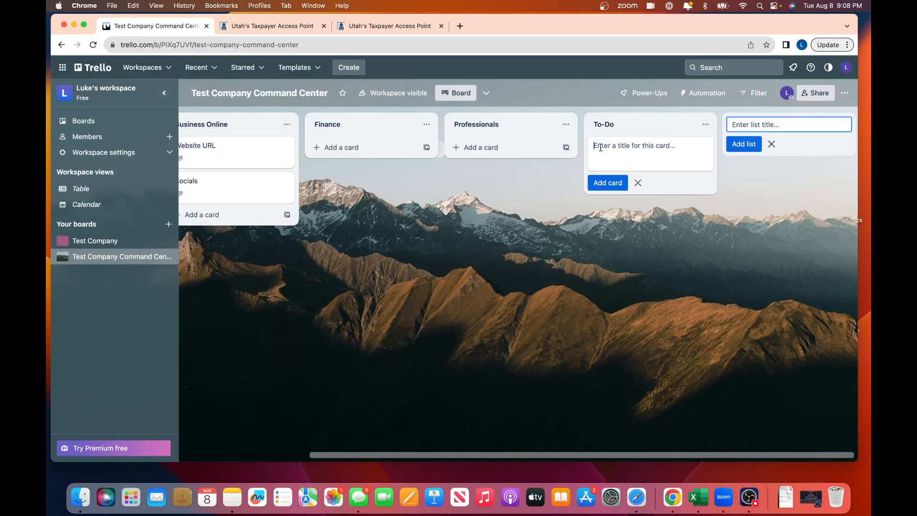
text(Create a Tik Tok Account)
key(Return)
key(Escape)
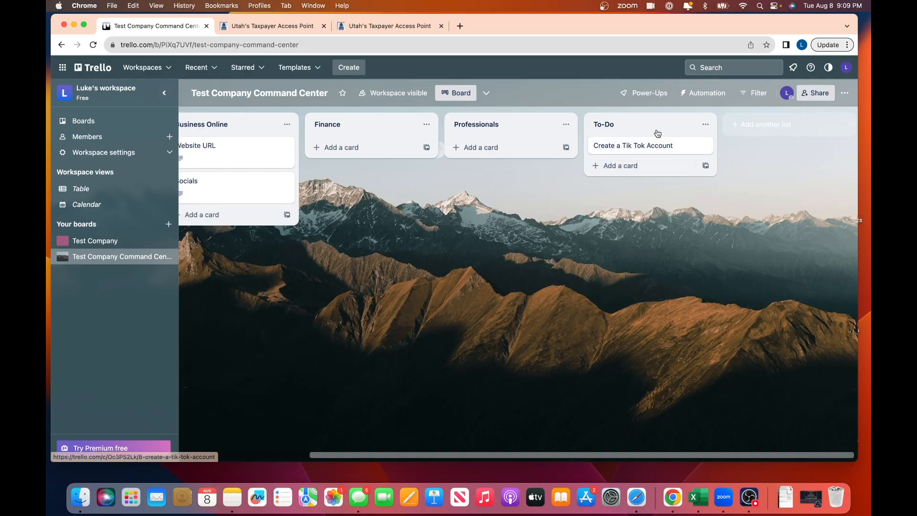
scroll(472, 267, left, 5)
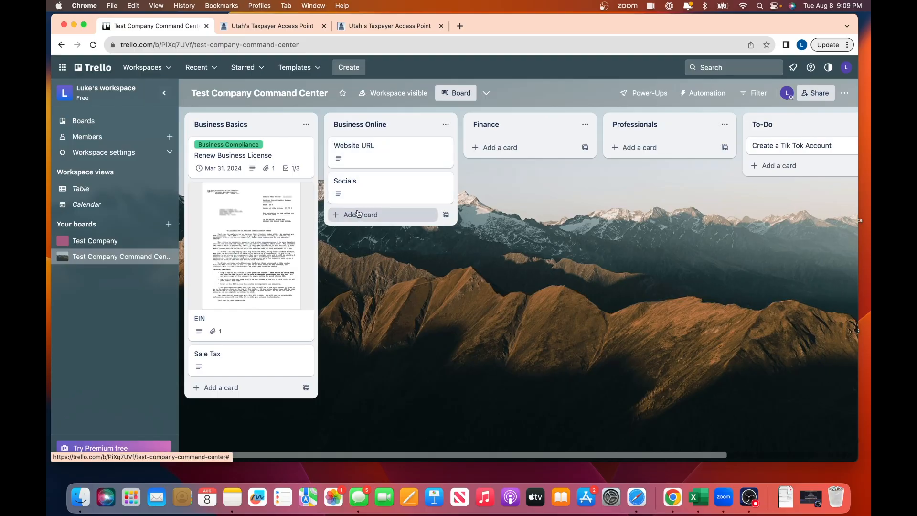
- Add a 'Google My Business' card to Business Online and open it
click(354, 214)
text(Google My Busines)
key(Return)
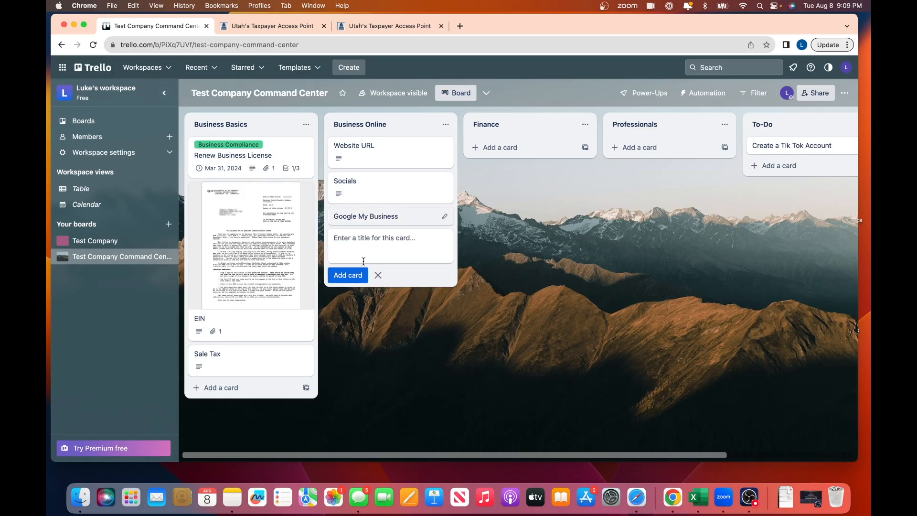
click(409, 219)
- Save a description recording the account user name, a Gmail address
click(324, 232)
text(U)
key(BackSpace)
text(UserName)
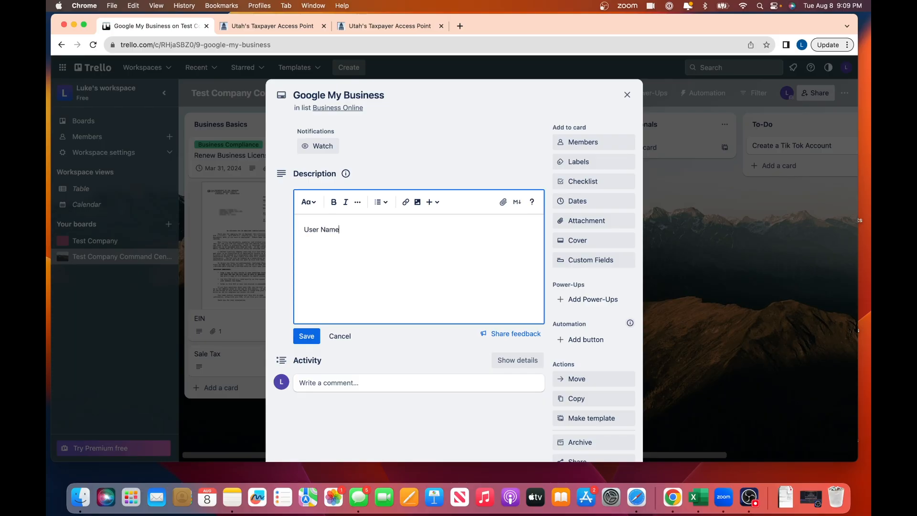
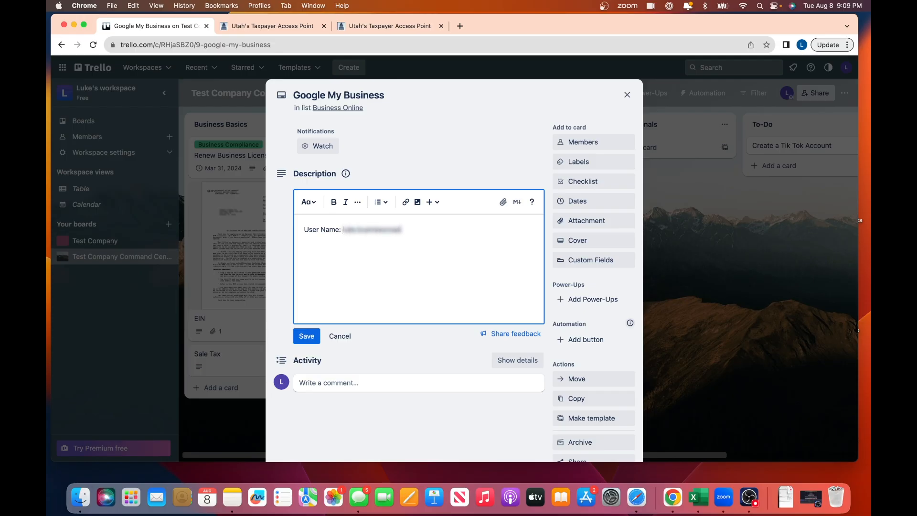
key(Return)
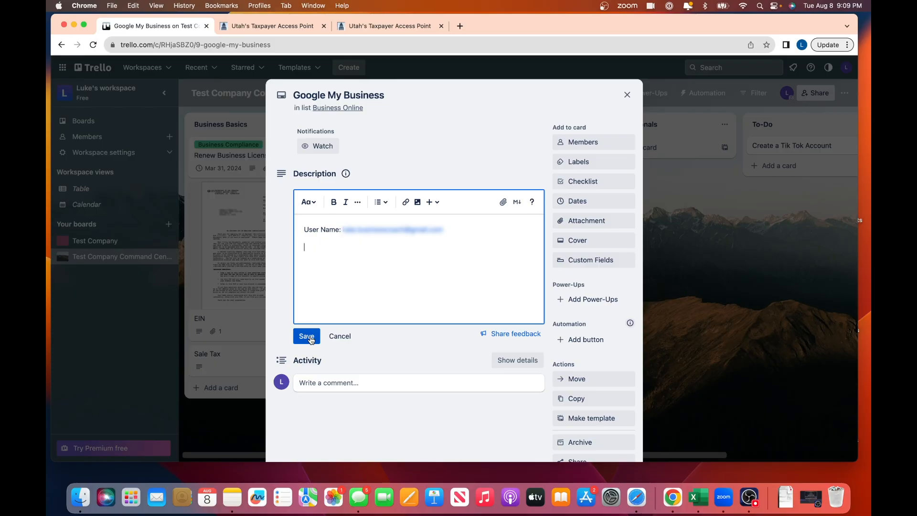
click(307, 337)
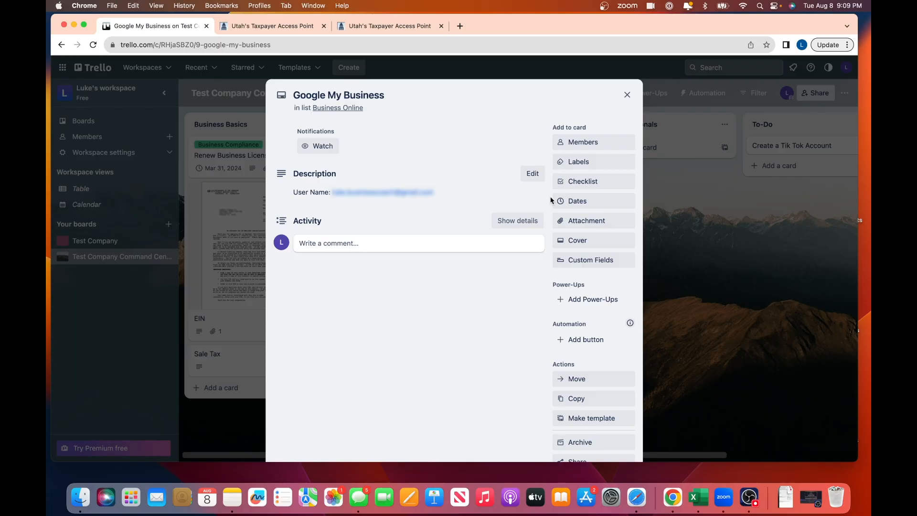
click(459, 27)
- Search Google for 'google my business' and show the image results
text(googe)
key(BackSpace)
text(le my b)
key(BackSpace)
key(BackSpace)
key(BackSpace)
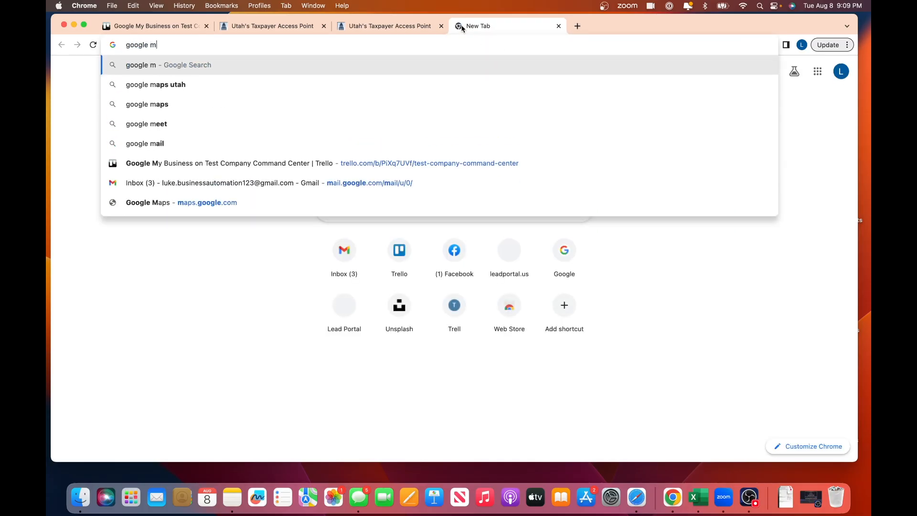
text(y business)
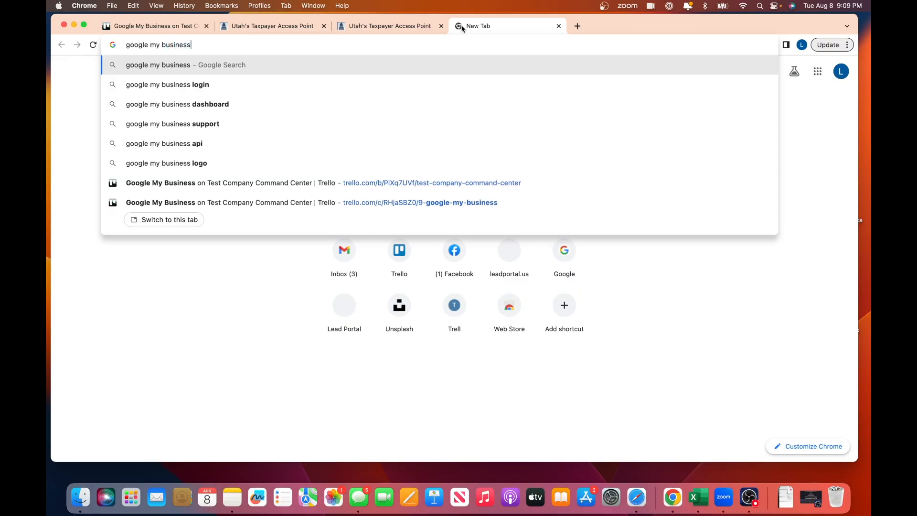
key(Return)
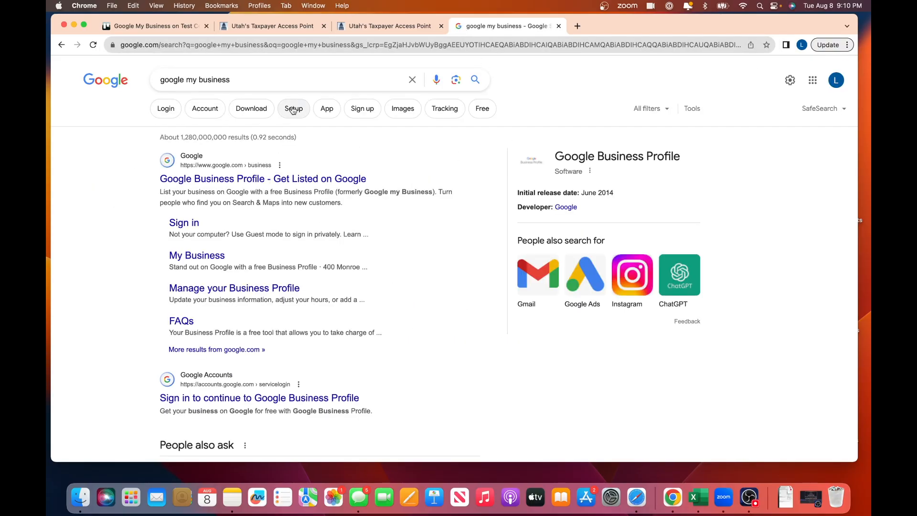
click(403, 112)
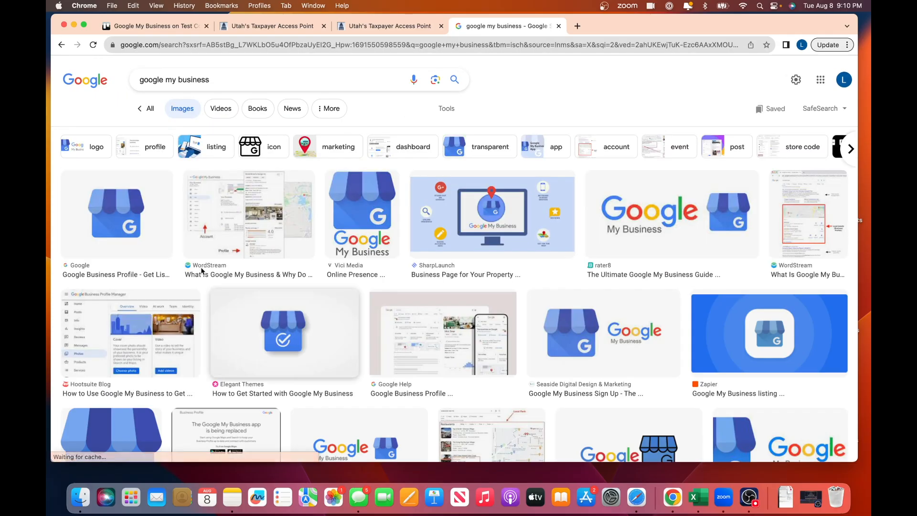
- Save the first logo image to Downloads as 'Google My Business'
right_click(128, 218)
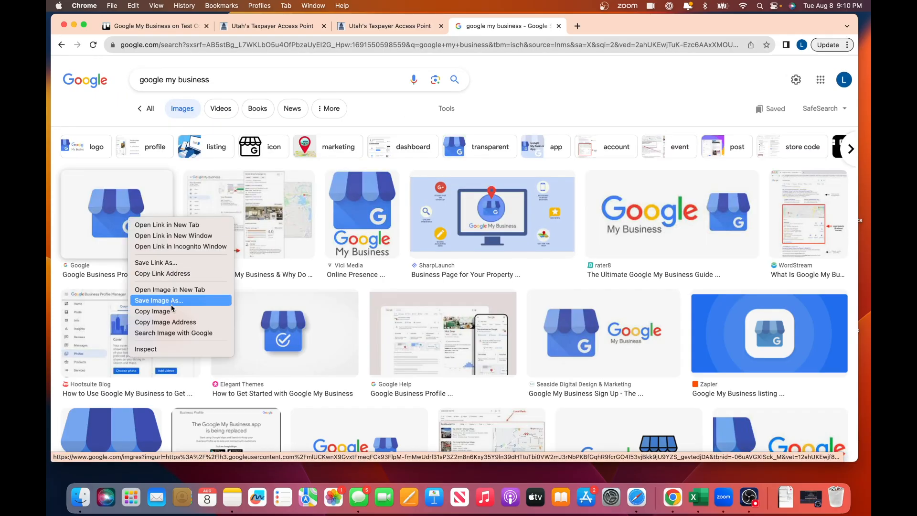
click(109, 213)
click(108, 214)
right_click(668, 231)
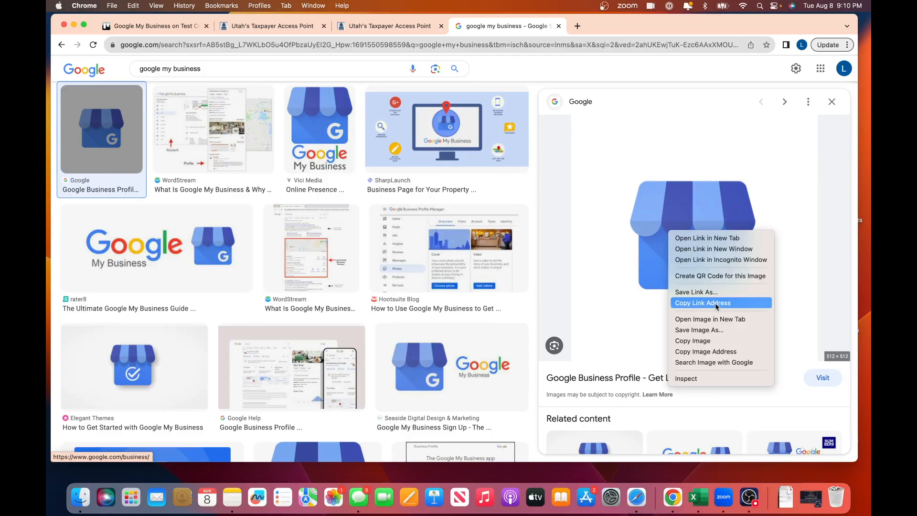
click(716, 331)
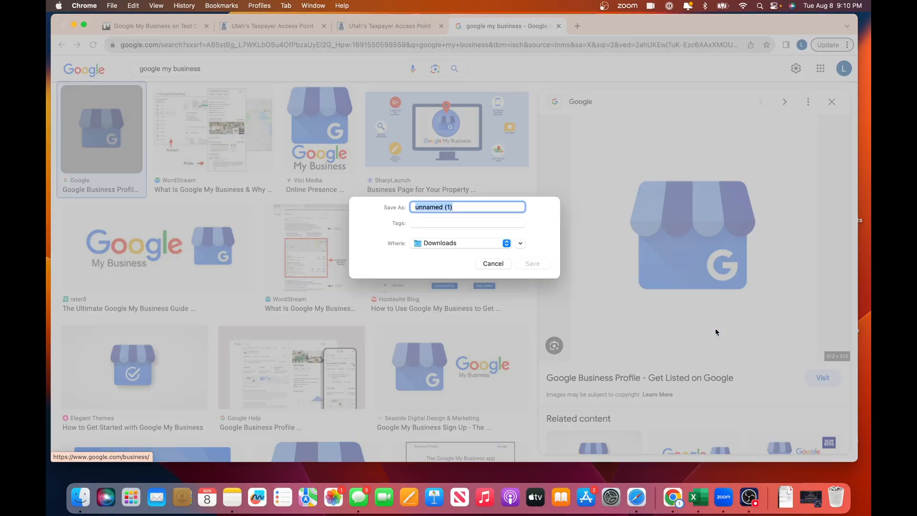
text(Google My Business)
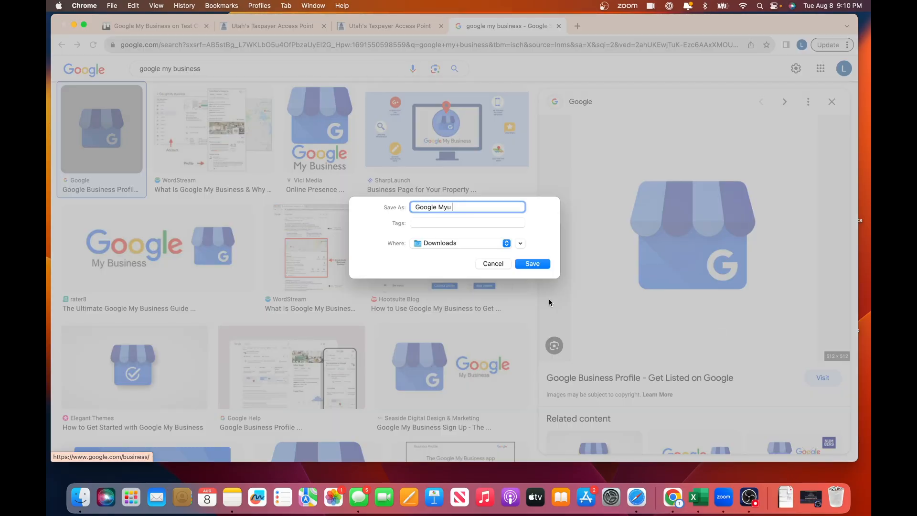
click(488, 243)
click(487, 246)
click(541, 262)
- Upload Google My Business.jpeg from Downloads as the card cover, then close the card
click(154, 26)
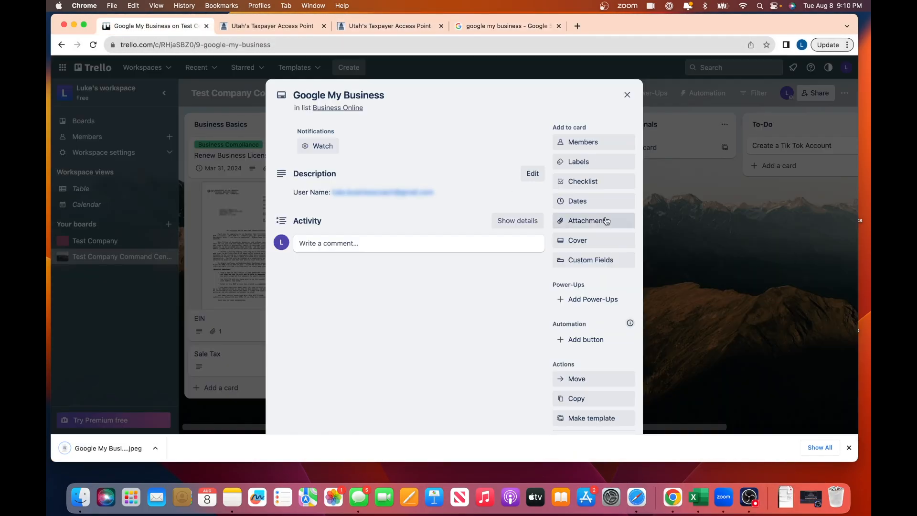
click(584, 240)
click(656, 296)
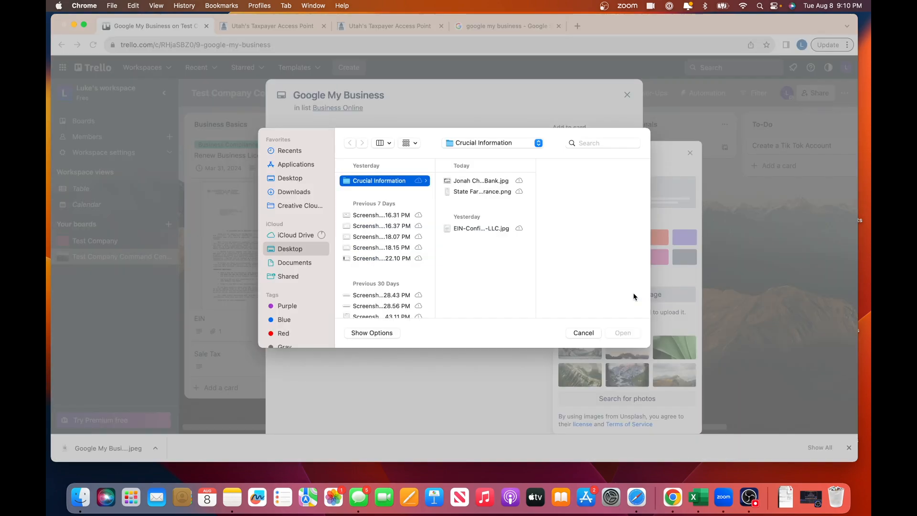
click(294, 193)
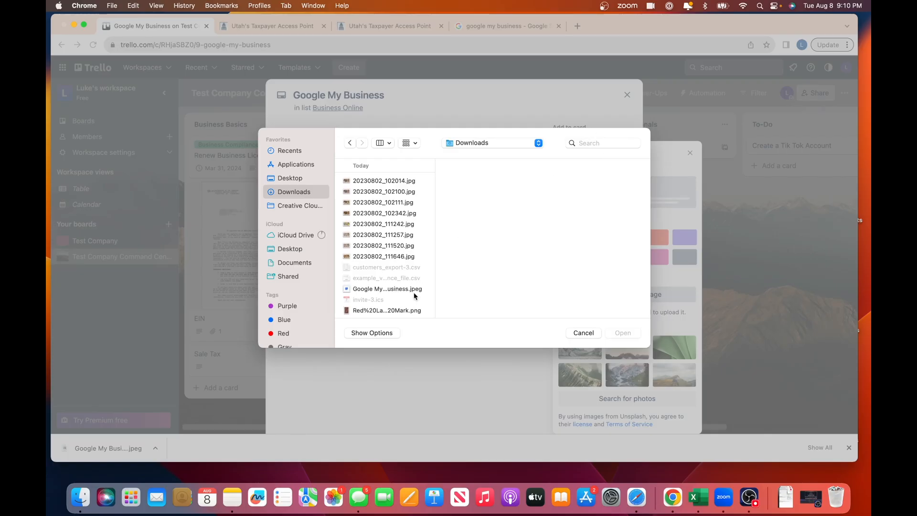
click(388, 289)
click(622, 332)
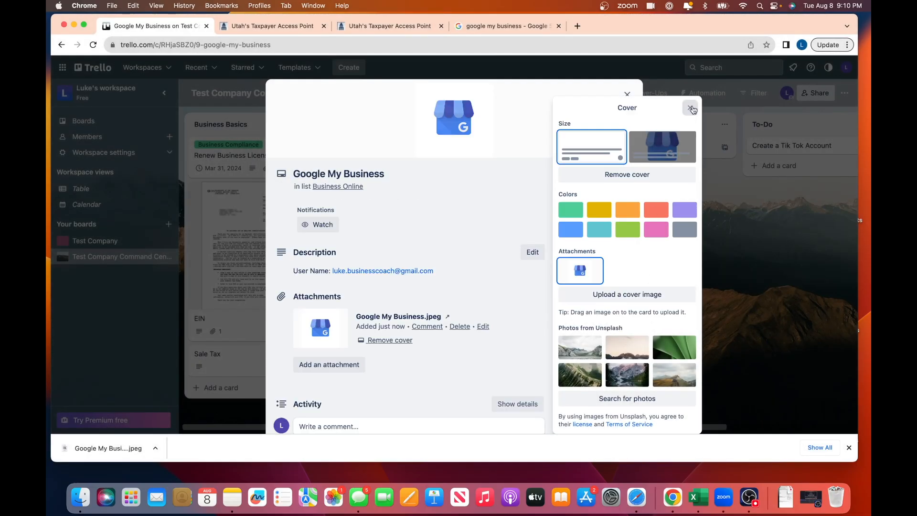
click(692, 107)
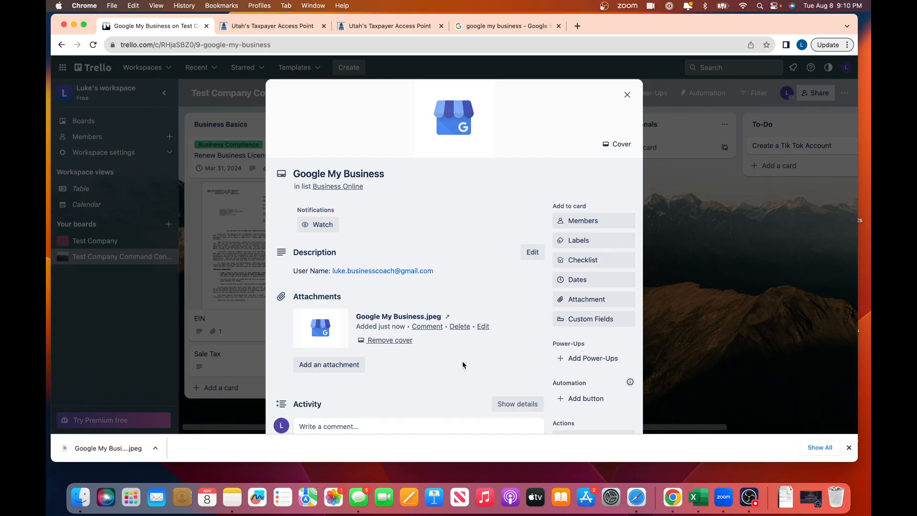
scroll(465, 363, down, 3)
scroll(471, 360, up, 5)
click(630, 87)
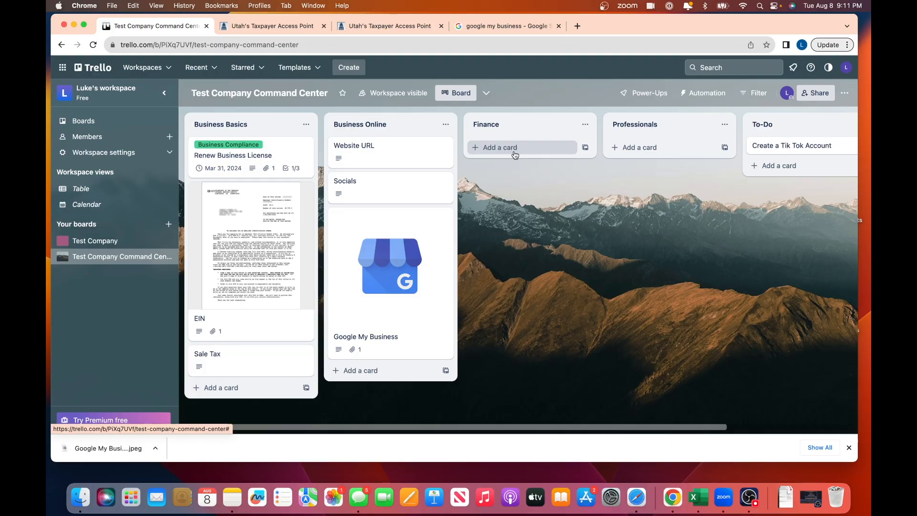
- Add a 'Banker' card to Finance and start its description with 'Chase Bank'
click(514, 153)
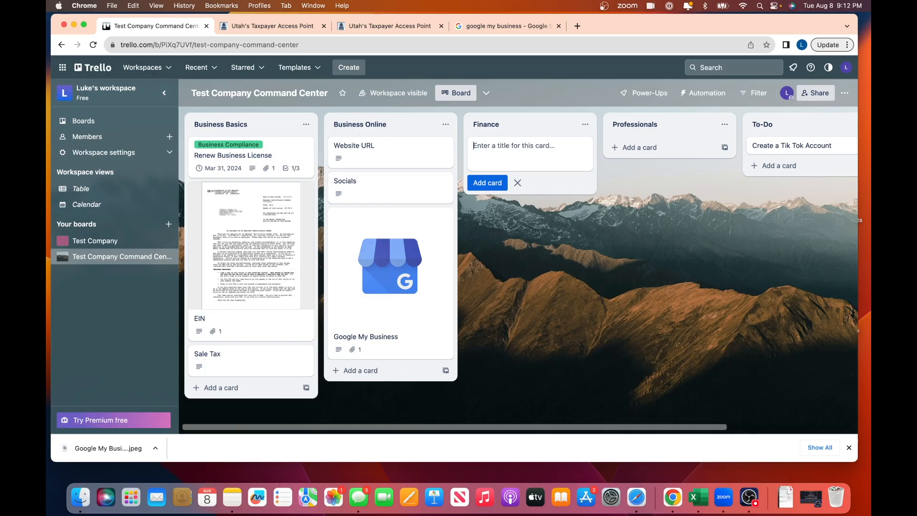
text(Banker)
key(Return)
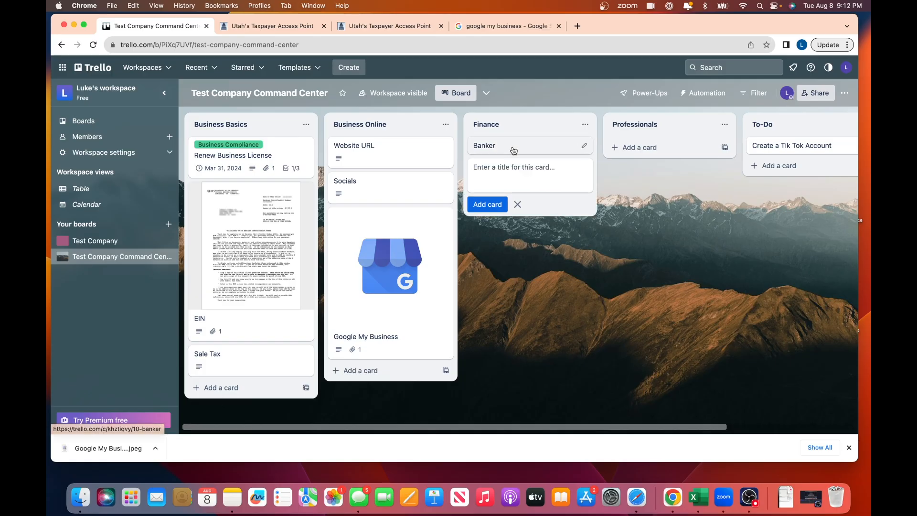
click(515, 149)
click(315, 241)
text(Chase Bank)
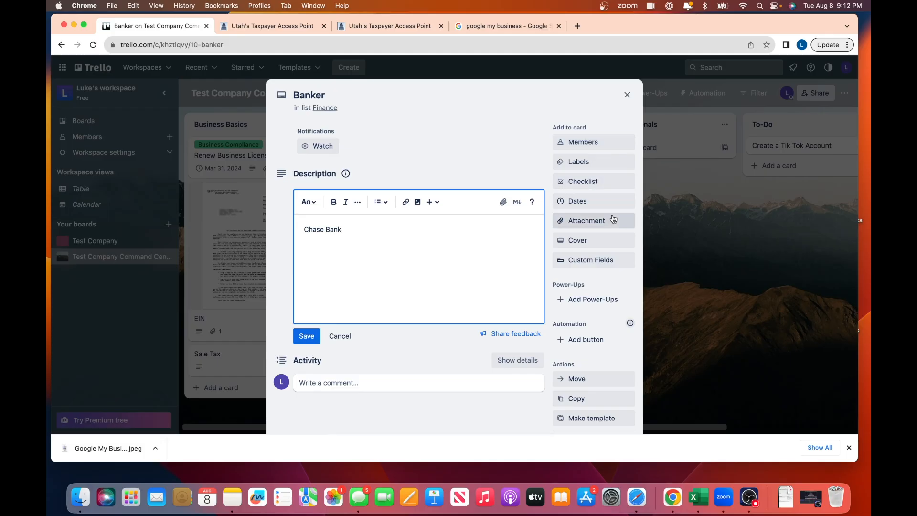
- Attach the Chase bank business card photo from Desktop > Crucial Information
click(593, 221)
click(627, 146)
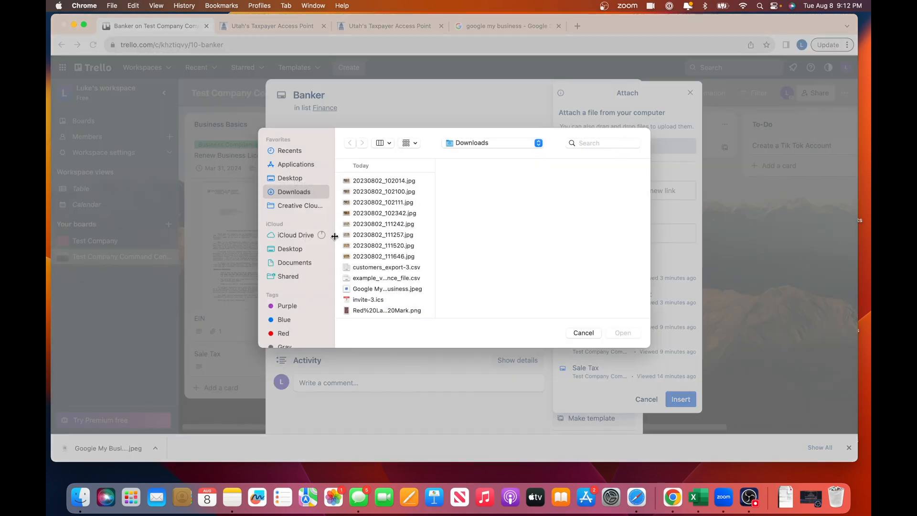
click(289, 178)
click(390, 184)
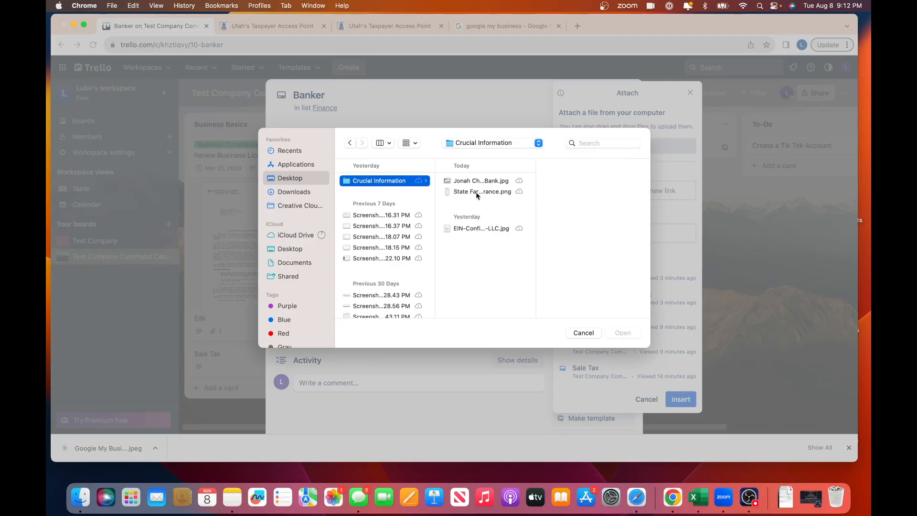
click(466, 181)
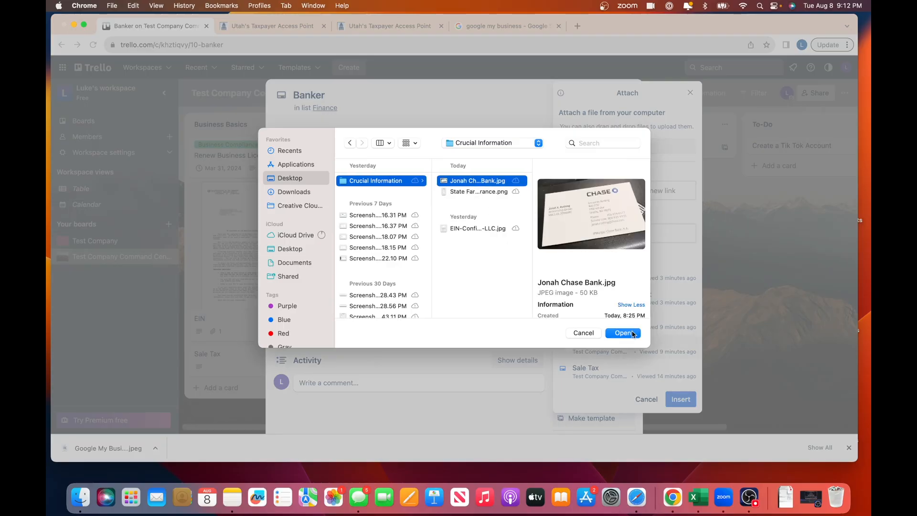
click(636, 335)
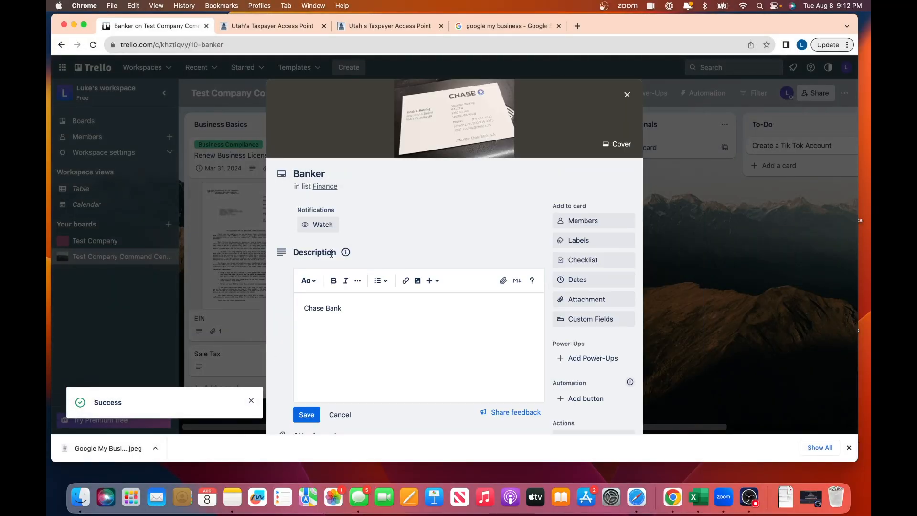
- Add the banker's contact name on a new line, checking the business card image
click(323, 340)
text(Jonah:)
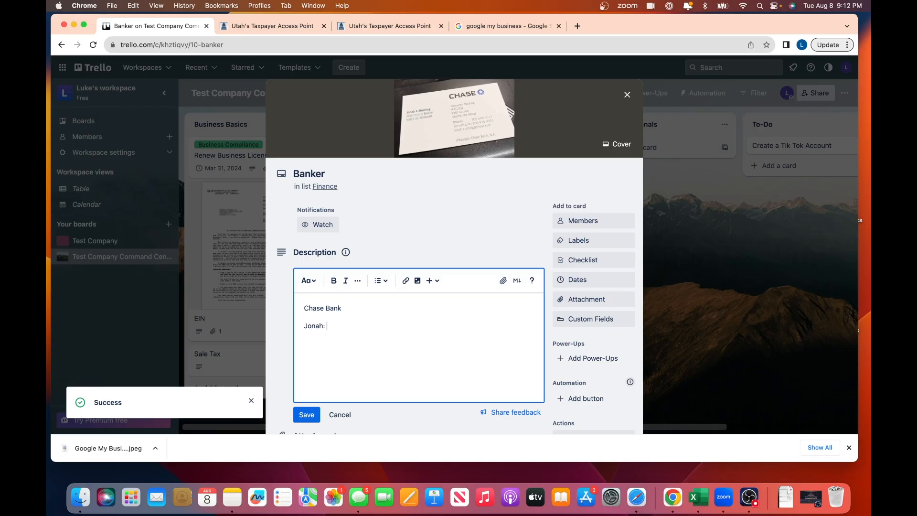
click(460, 128)
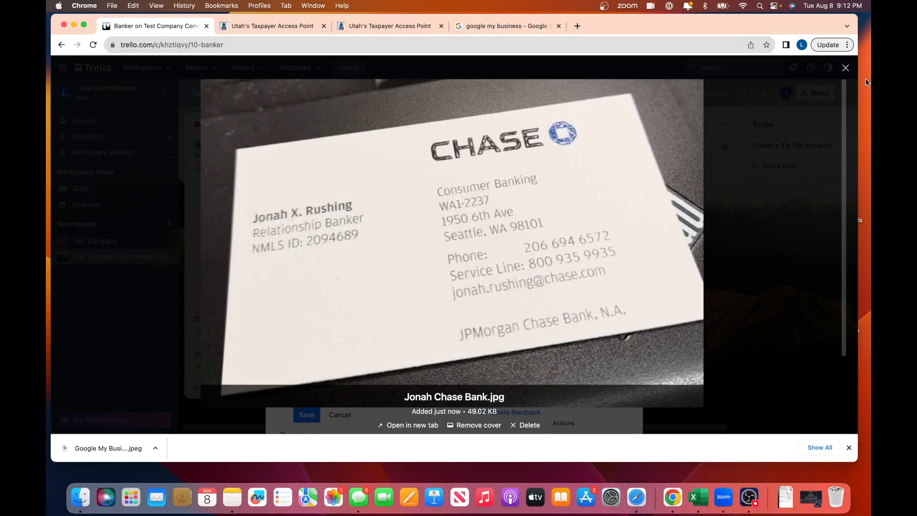
click(846, 69)
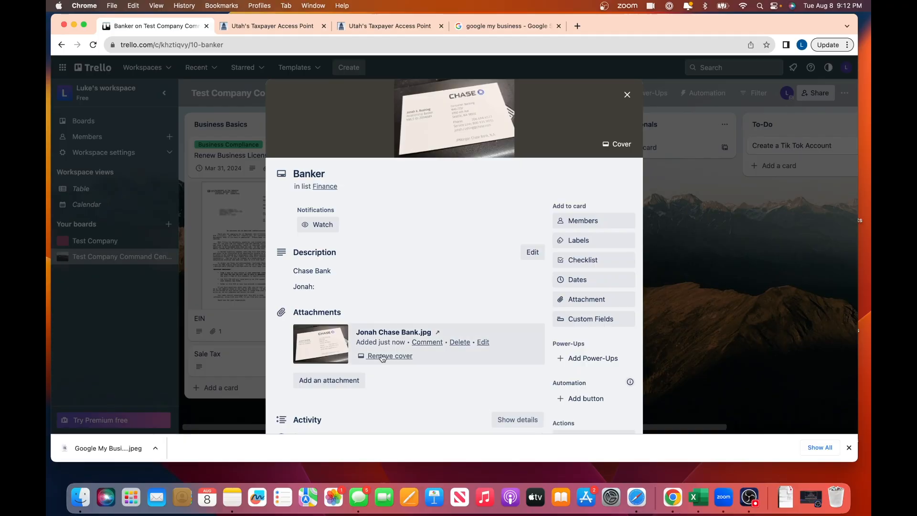
scroll(382, 358, down, 3)
scroll(381, 354, down, 1)
scroll(381, 354, up, 3)
- Add the banker's phone number read from the business card, save, and close the card
click(337, 253)
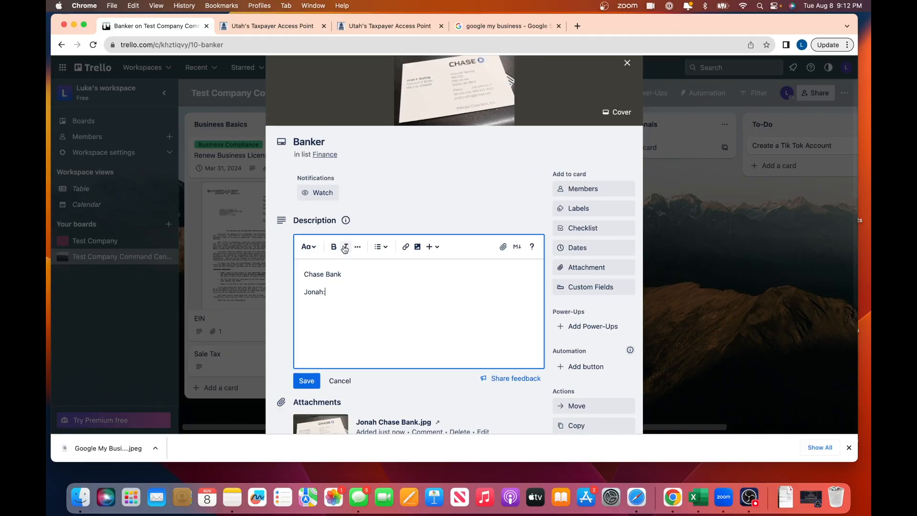
text(206-694)
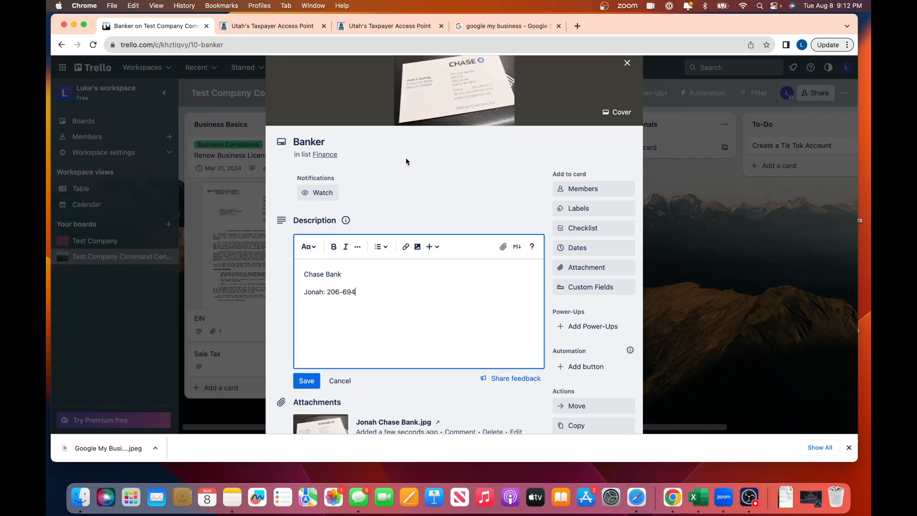
click(434, 99)
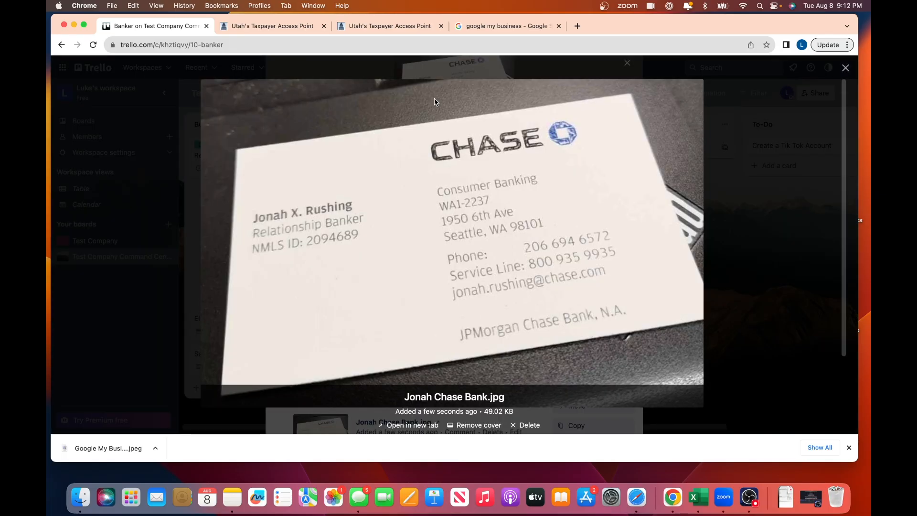
click(846, 68)
scroll(420, 327, down, 2)
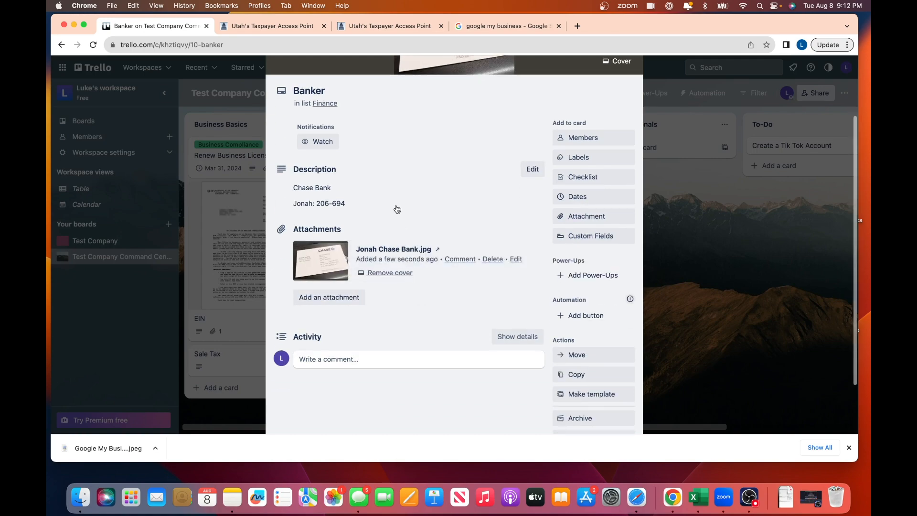
click(394, 204)
scroll(417, 255, up, 2)
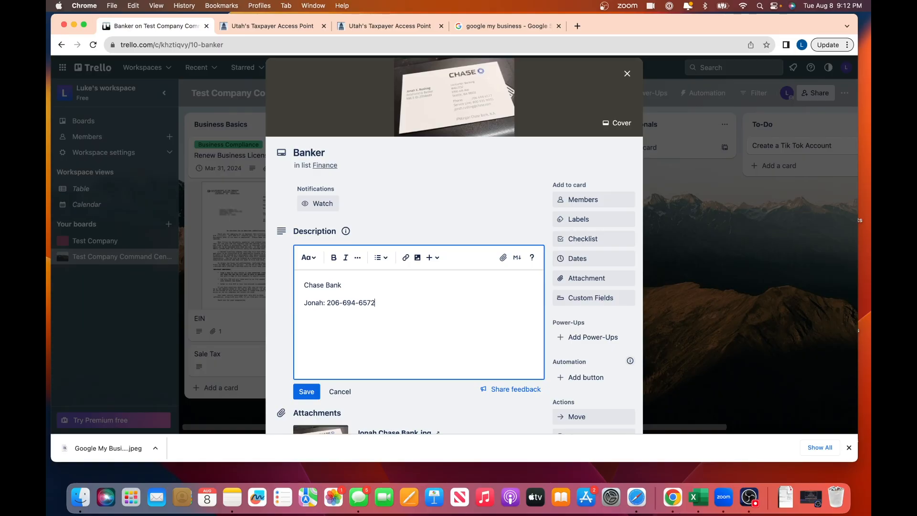
click(306, 391)
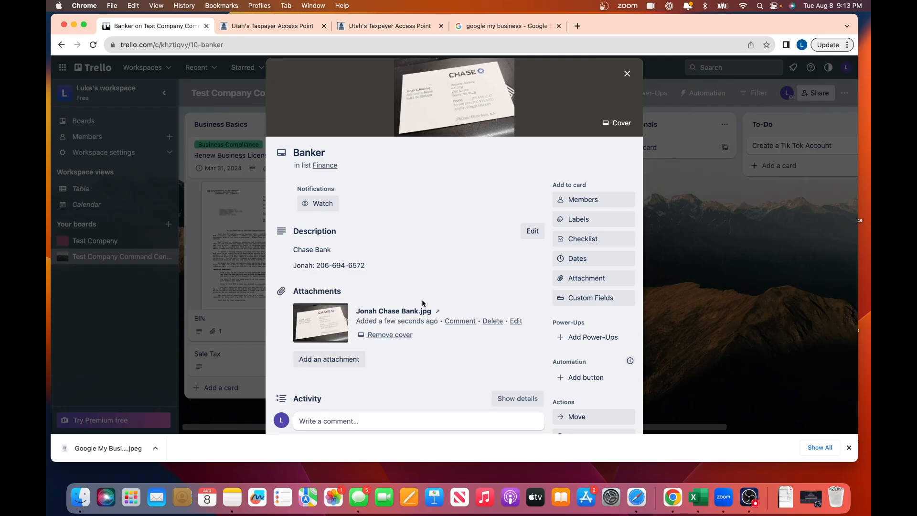
click(627, 74)
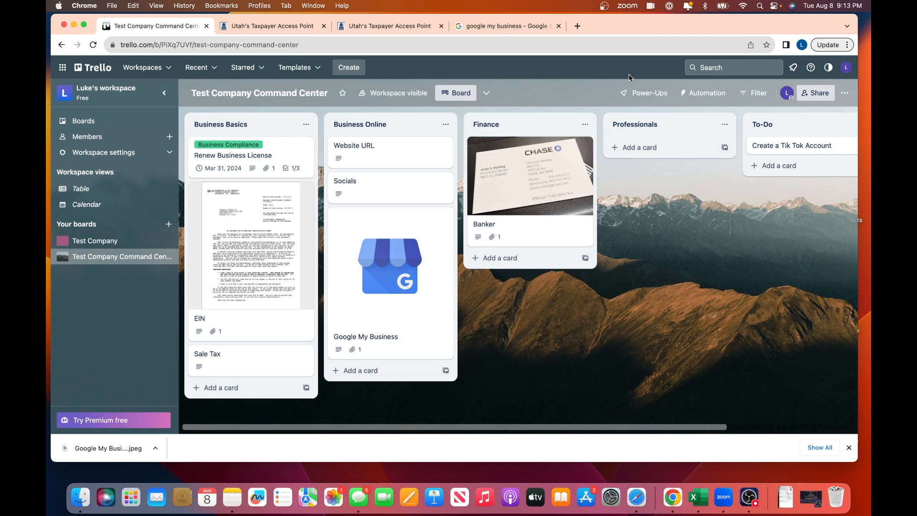
- Create an 'Accountant' card in the Finance list and open its details
click(516, 259)
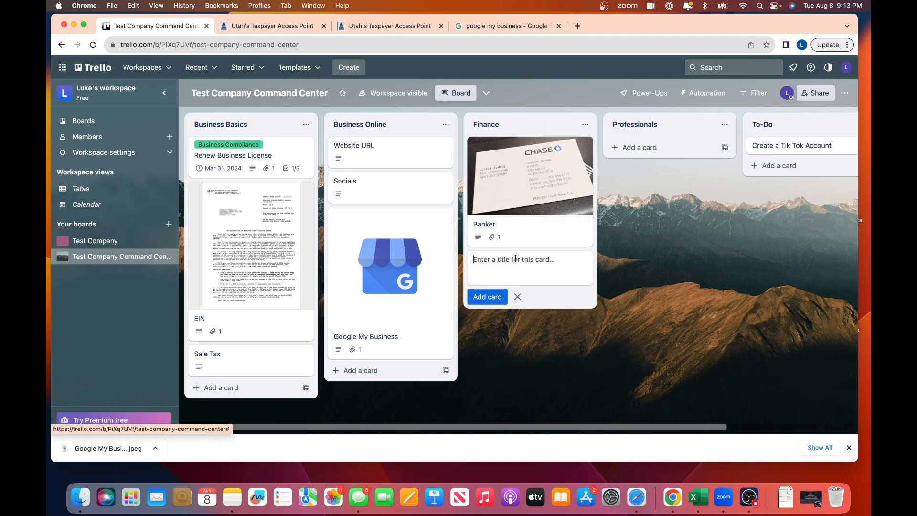
text(Accountant)
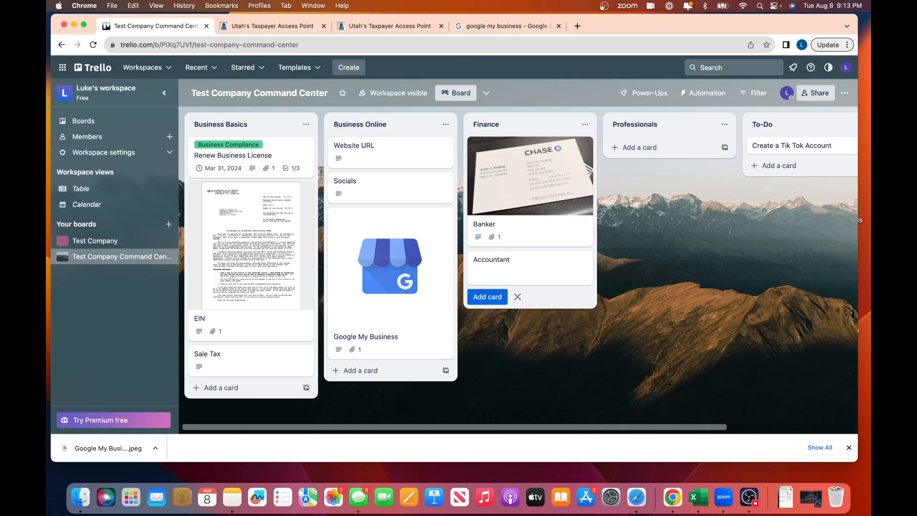
key(Return)
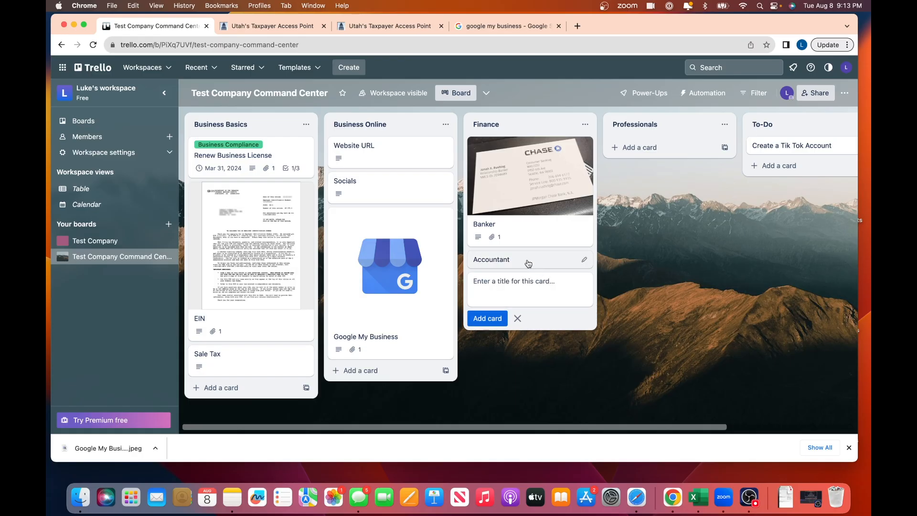
click(526, 260)
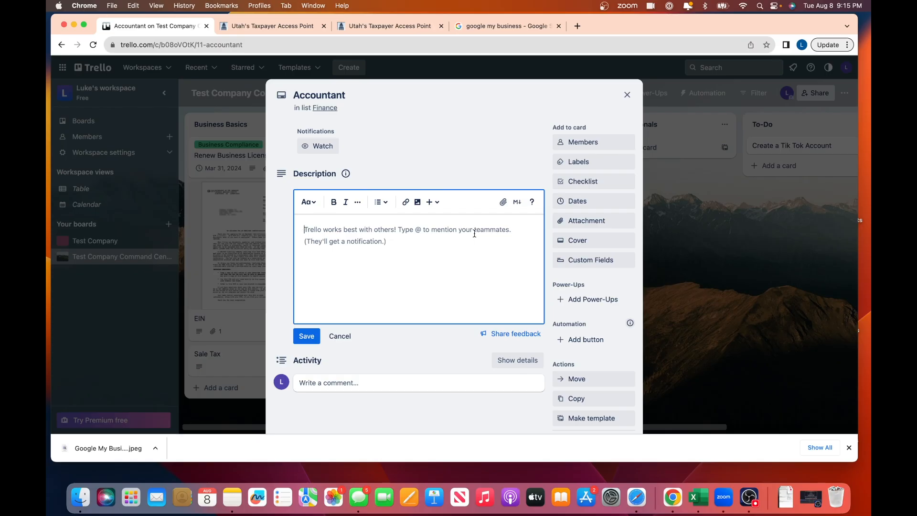
- Enter 'Website:' with the pasted Akopyan & Company, CPA link and open it in a new tab
text(Website:)
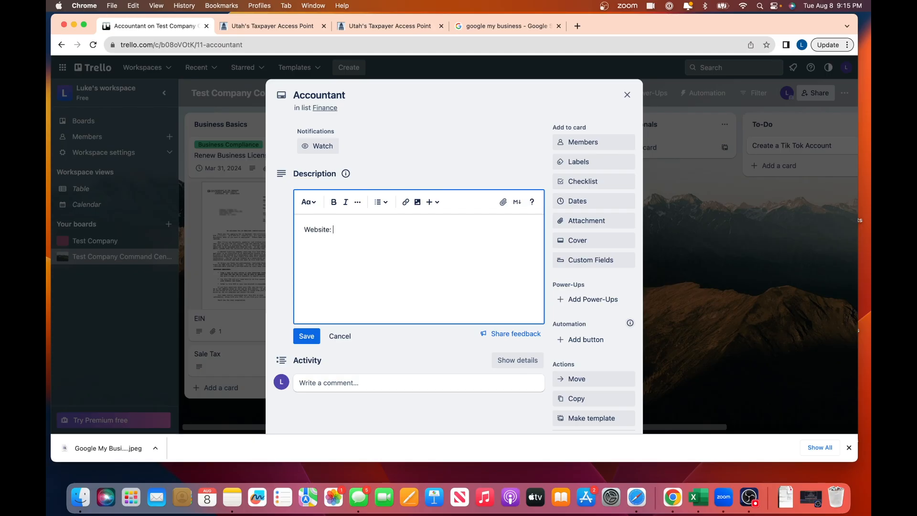
text(Akopyan & Company, CPA | Seattle Accounting Firm | Taxes, Payroll)
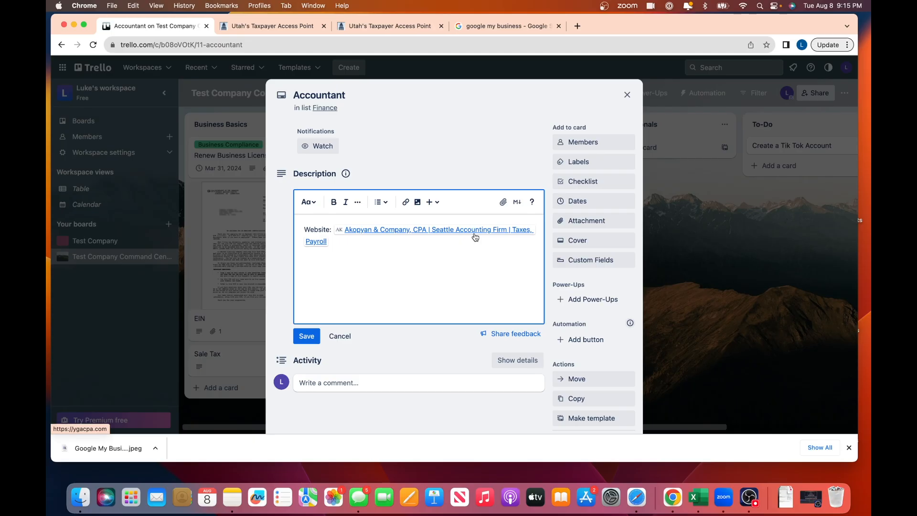
right_click(459, 233)
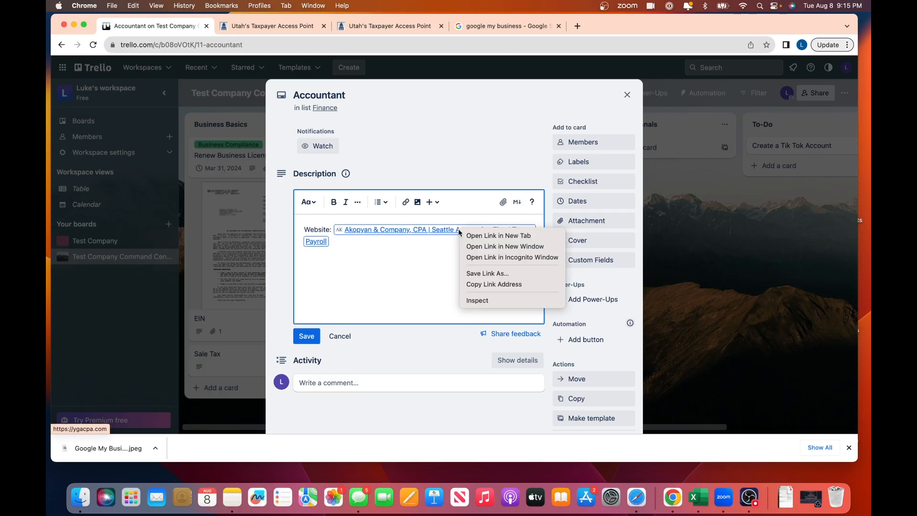
click(480, 235)
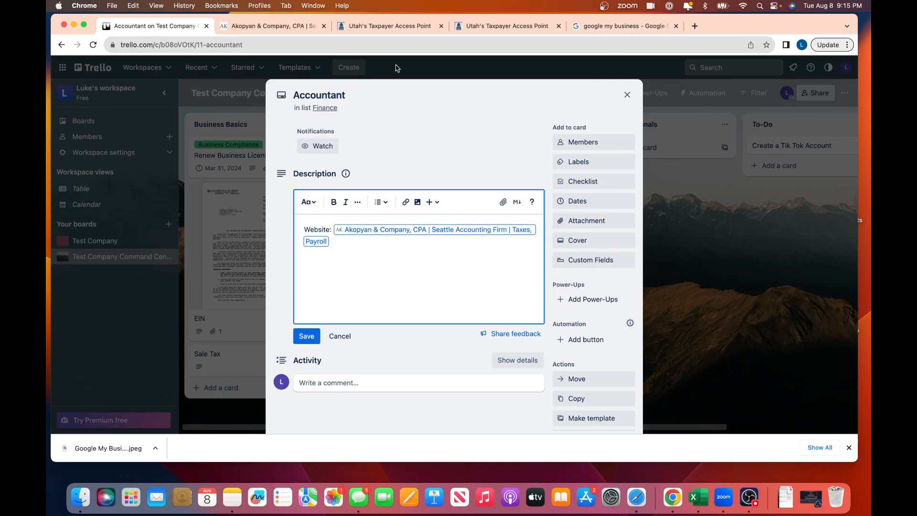
- Copy the firm's phone number into a 'Phone:' line, add the contact's name, and close the card
click(266, 27)
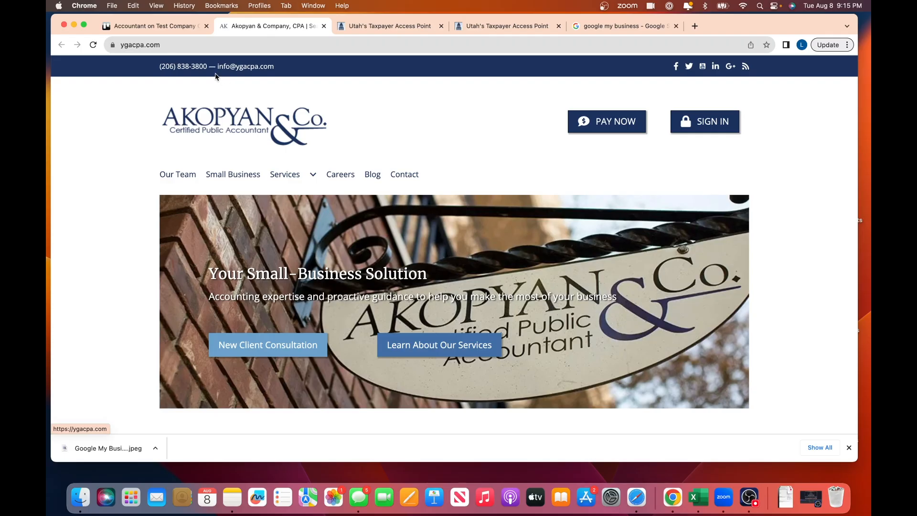
drag(208, 66, 157, 67)
key(super+c)
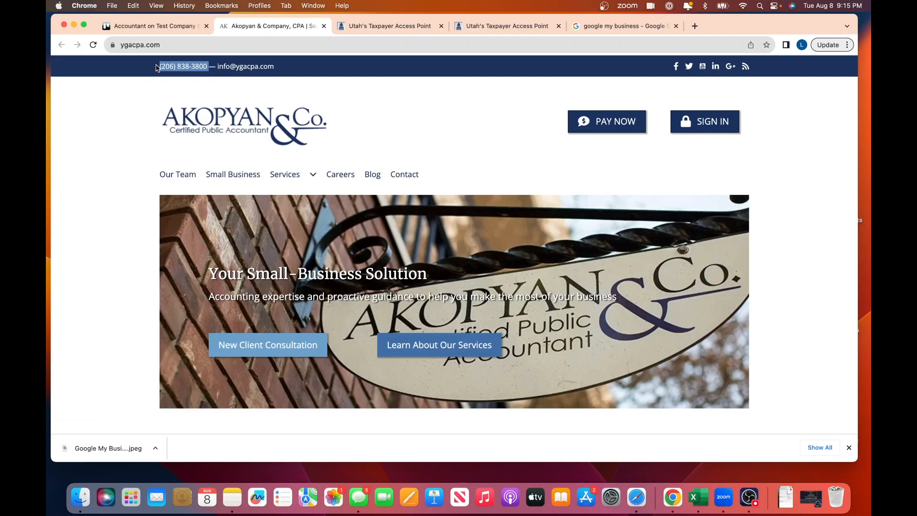
click(177, 19)
click(382, 244)
key(Return)
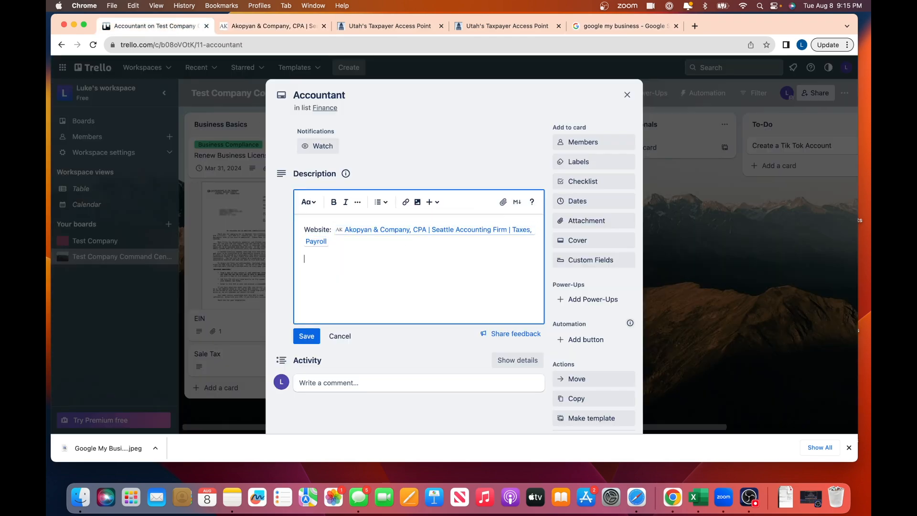
text(Phone:)
key(super+v)
text(Jennifer)
key(Escape)
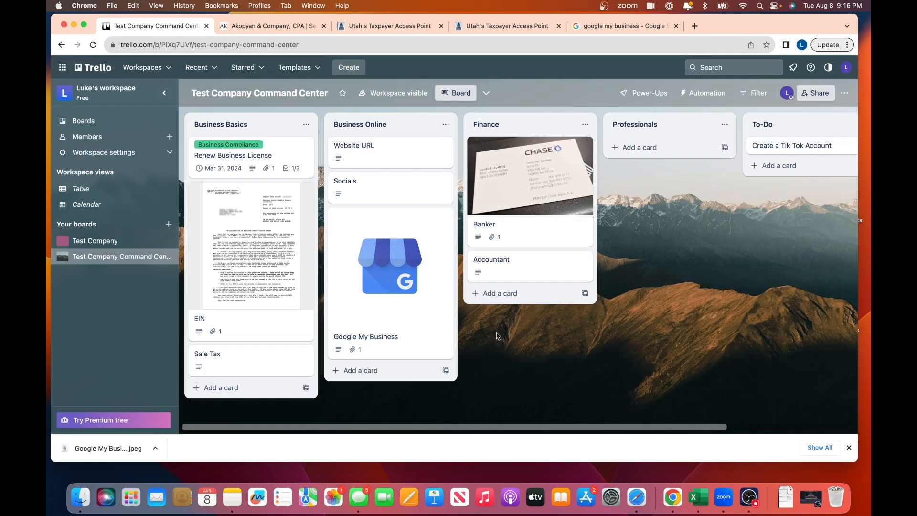
click(508, 293)
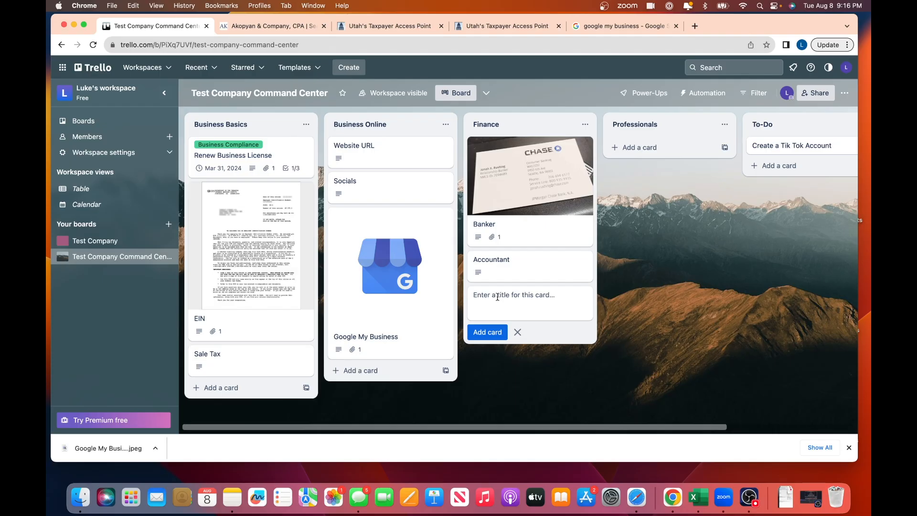
- Add a 'Lawyer' card to the Finance list and open it
text(Lawyer)
key(Return)
click(498, 300)
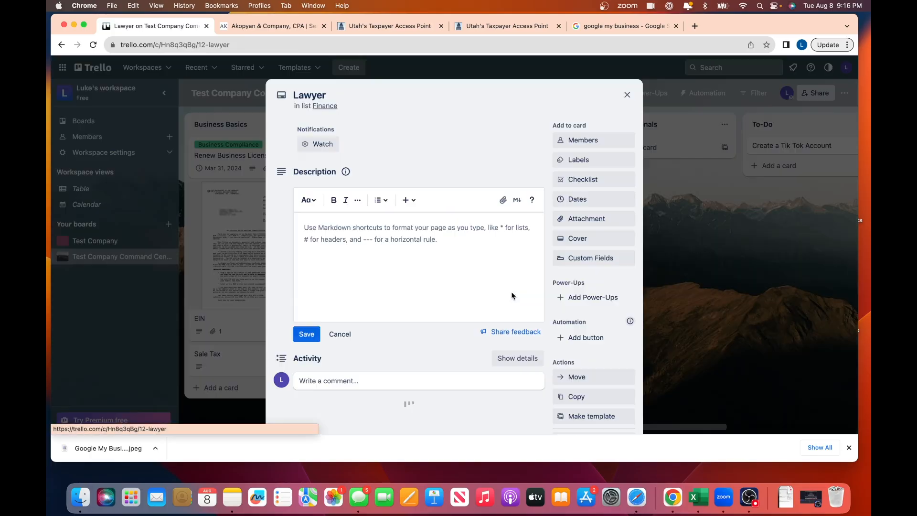
- Save a description with the contact's name, the pasted law firm website and phone number
click(317, 227)
text(Name: Tony )
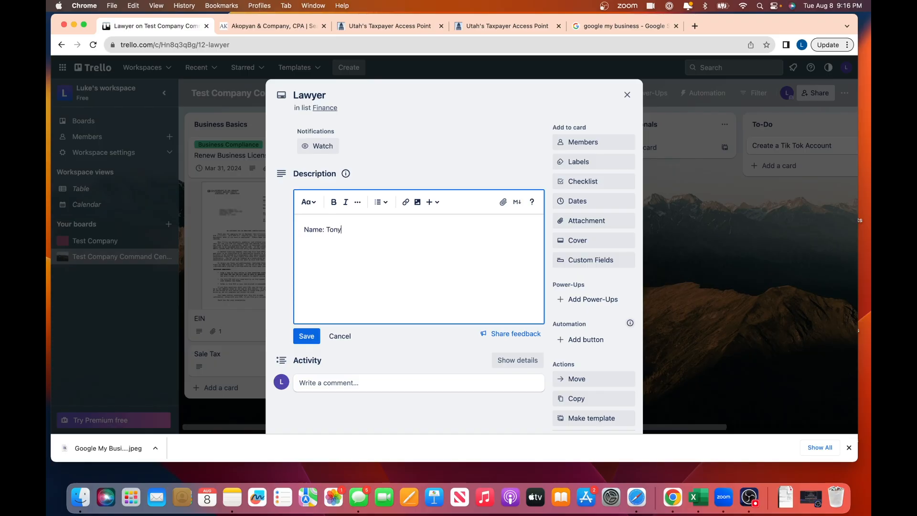
text(Website:)
text(https://www.tkntysonlaw.com/)
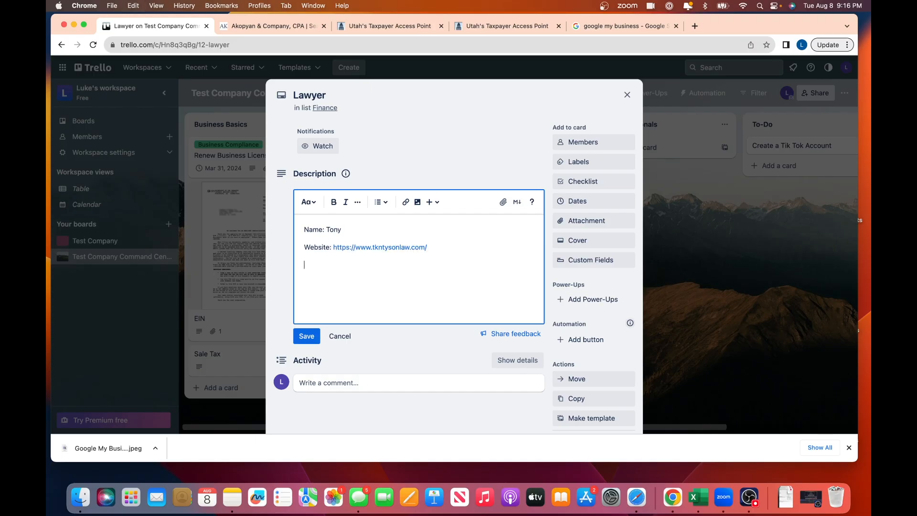
key(Return)
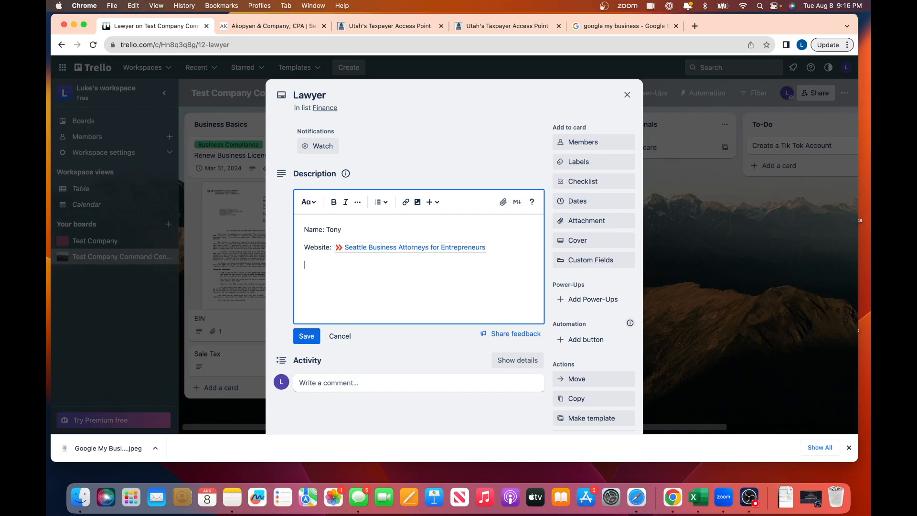
text(Phone:)
key(super+v)
click(306, 336)
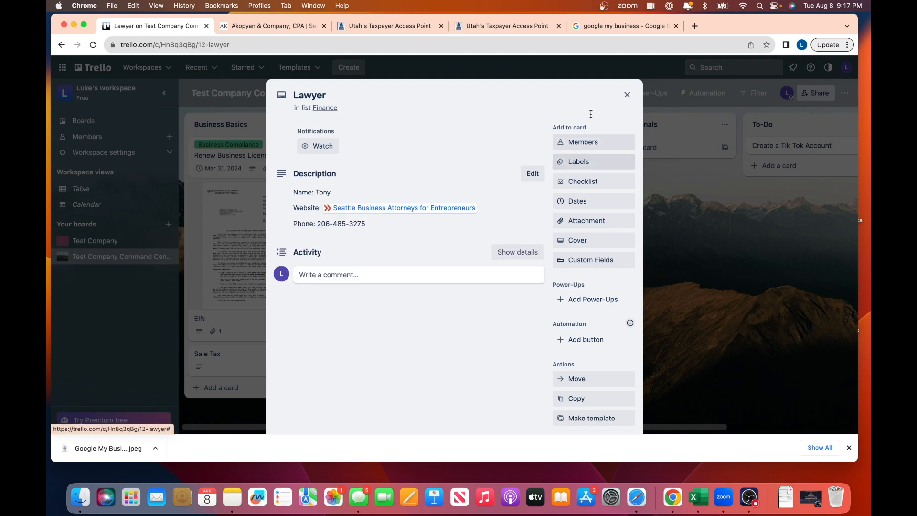
click(629, 94)
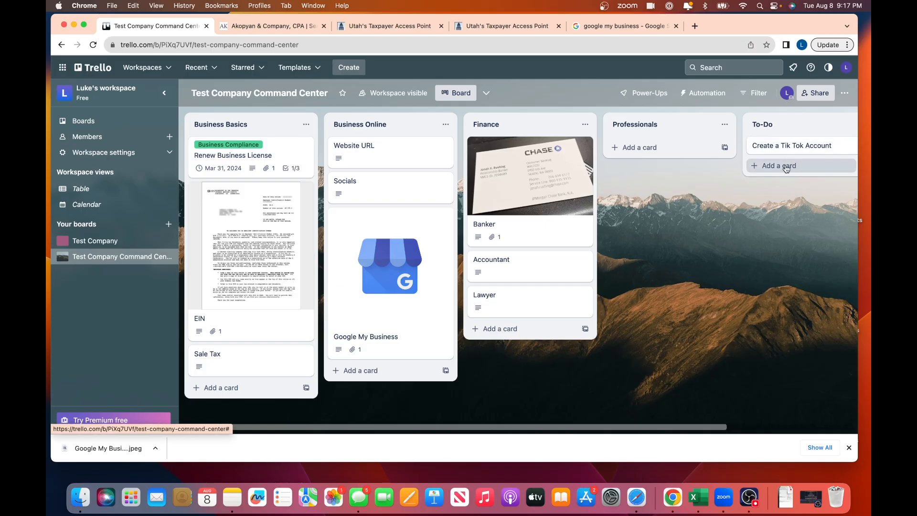
- Add a 'Get a Business Lawyer' card to To-Do and close the empty composer
click(785, 168)
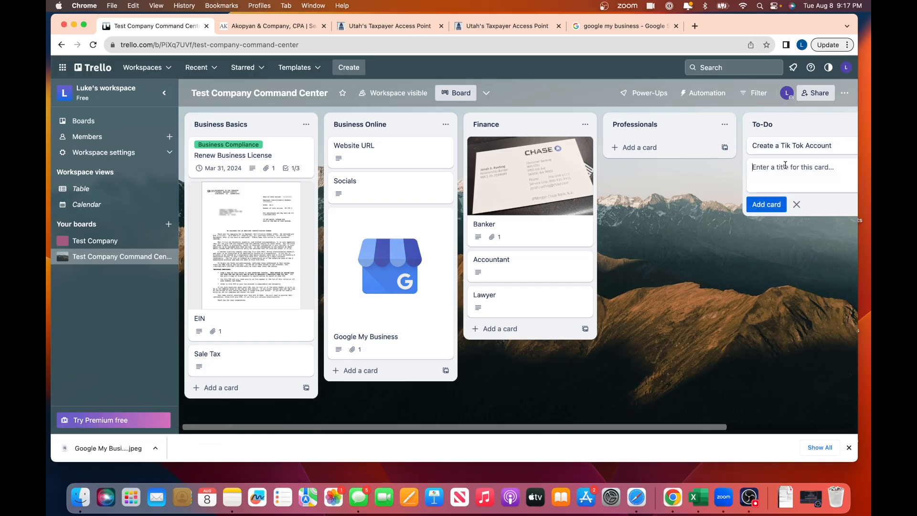
text(Get a Business Lawyer)
key(Return)
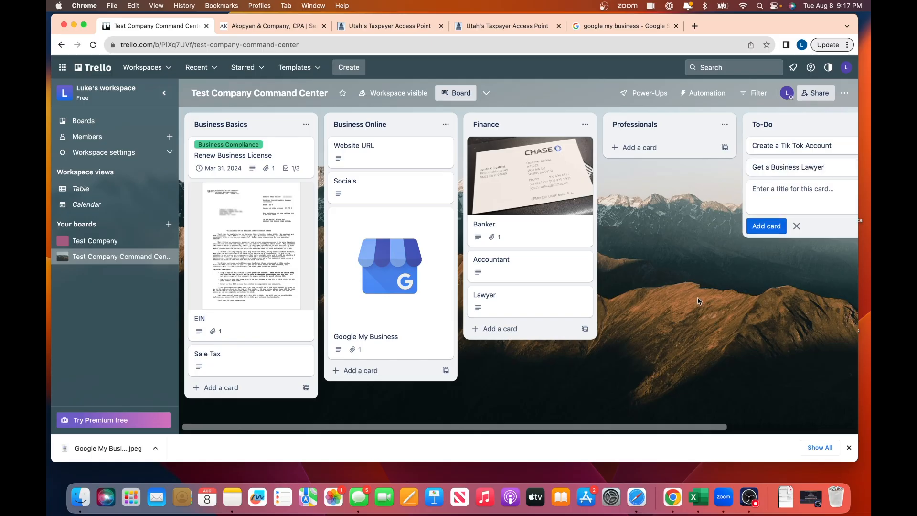
click(694, 302)
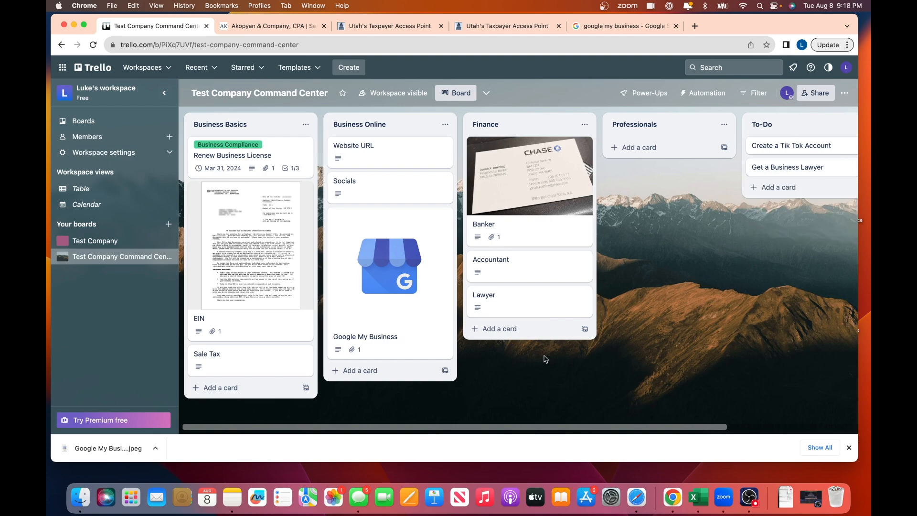
- Copy the Accountant card as 'Book keeper' and drag it below Lawyer in Finance
click(528, 259)
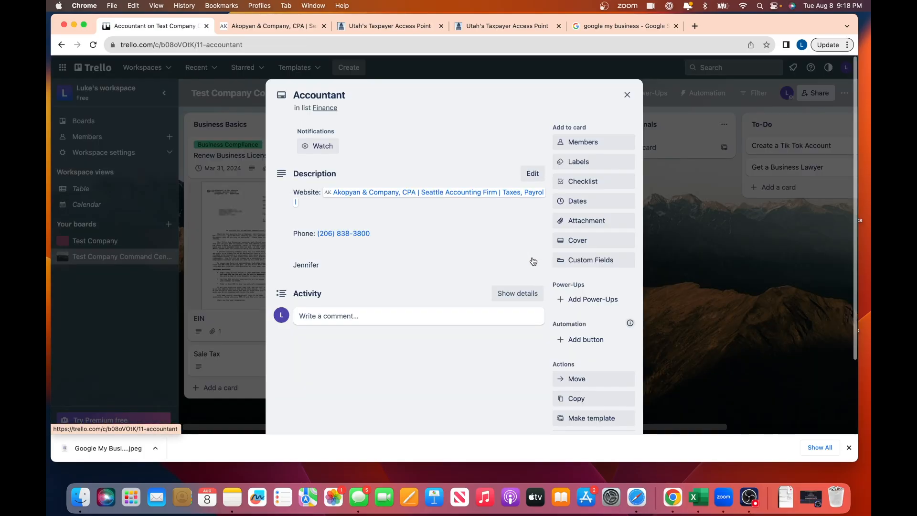
click(587, 398)
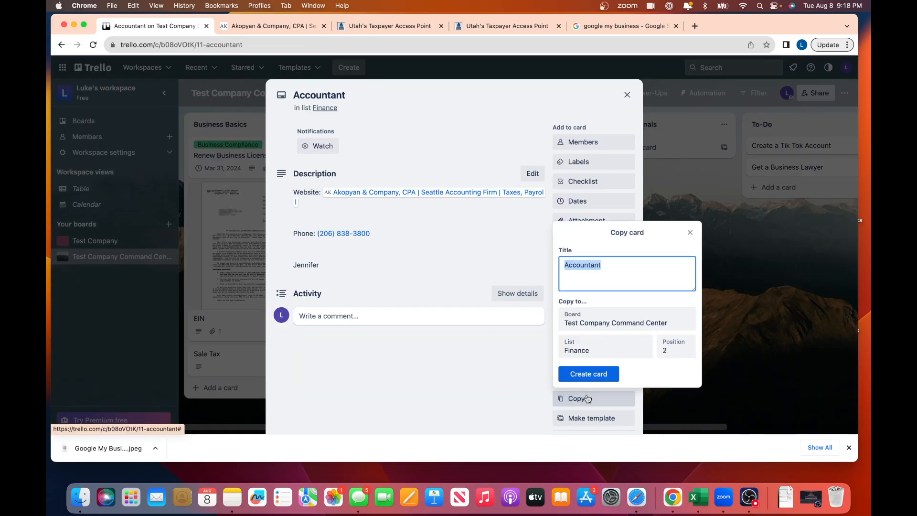
text(Book)
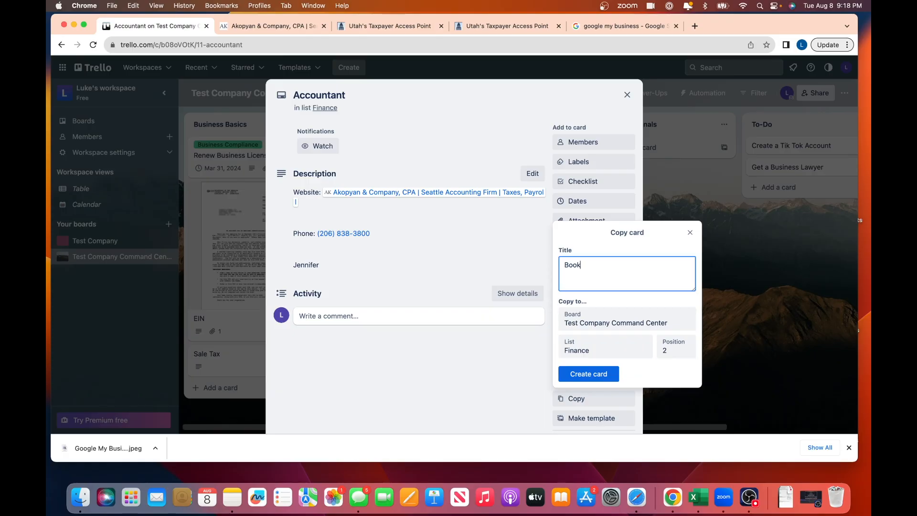
text( keeper)
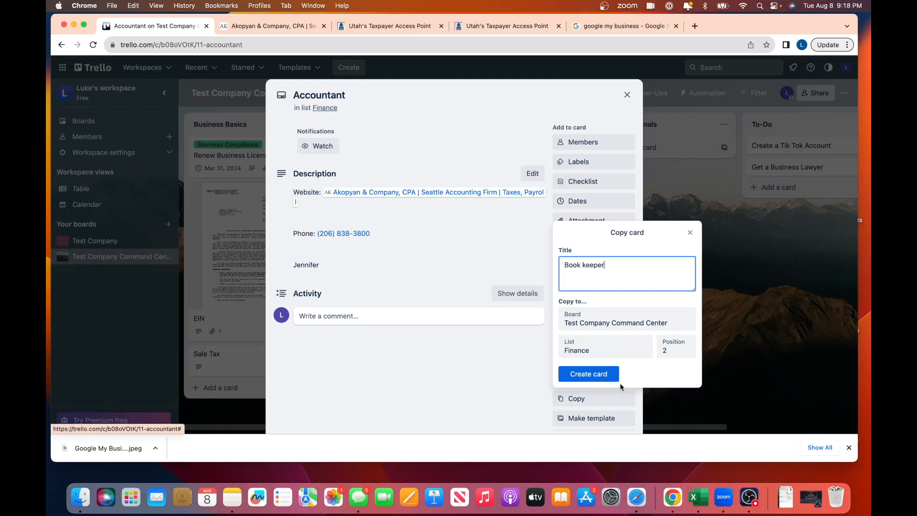
click(597, 374)
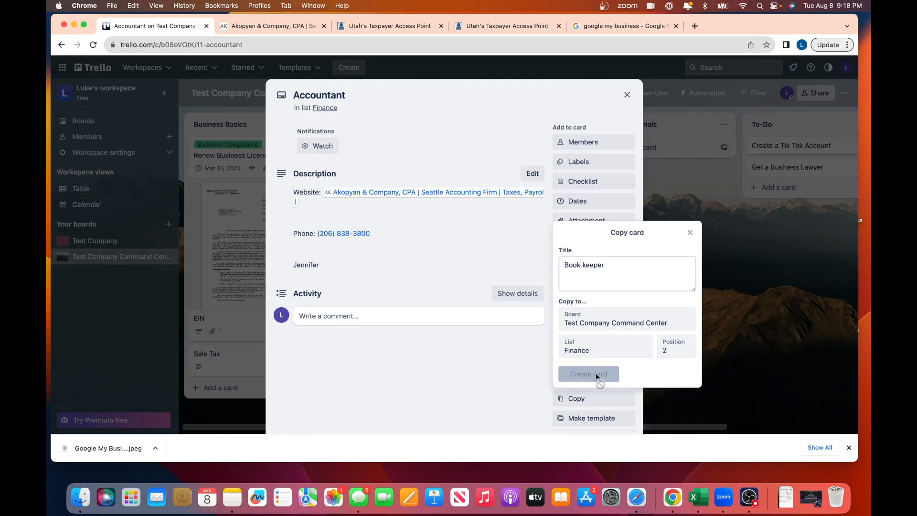
click(627, 94)
drag(529, 265, 530, 351)
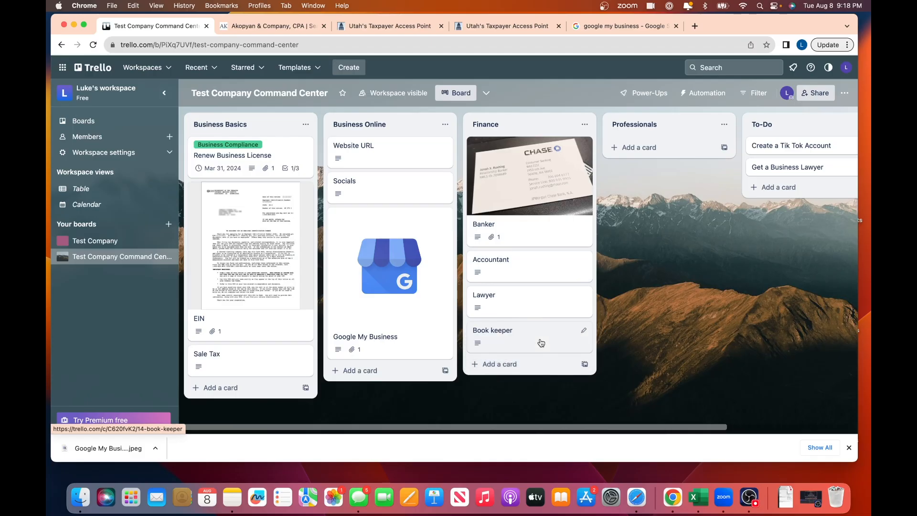
- In the Book keeper card's description, replace the contact name with a new name and save
click(530, 340)
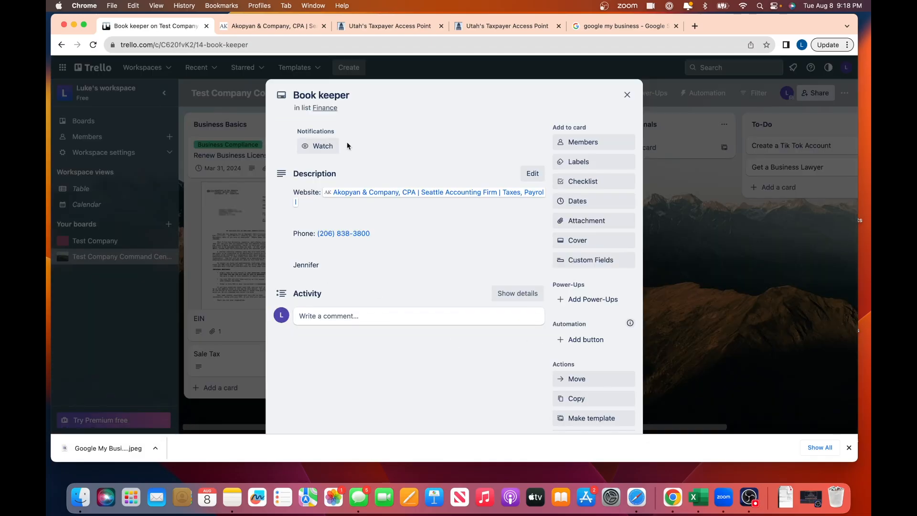
click(371, 261)
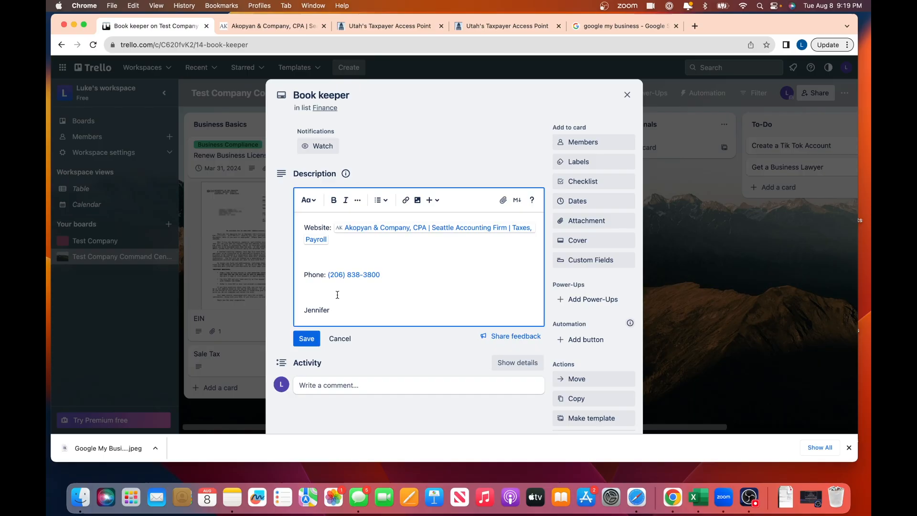
drag(334, 310, 291, 315)
text(Heather)
click(314, 339)
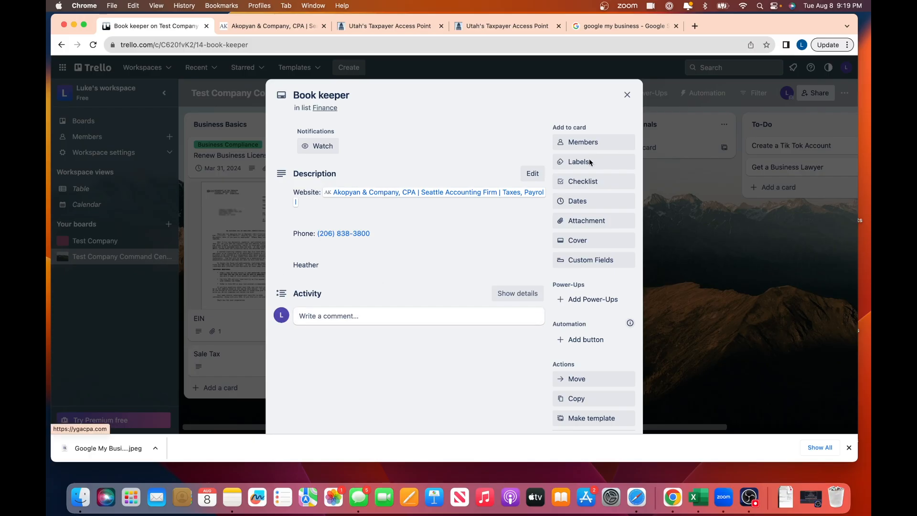
click(627, 95)
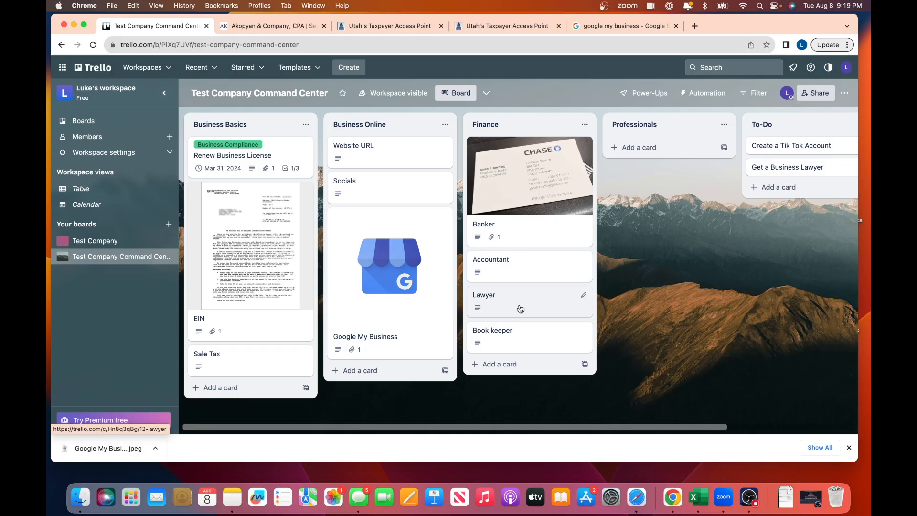
- Move Lawyer into Professionals and add an 'Insurance (Business Liability)' card to that list
drag(527, 304, 671, 158)
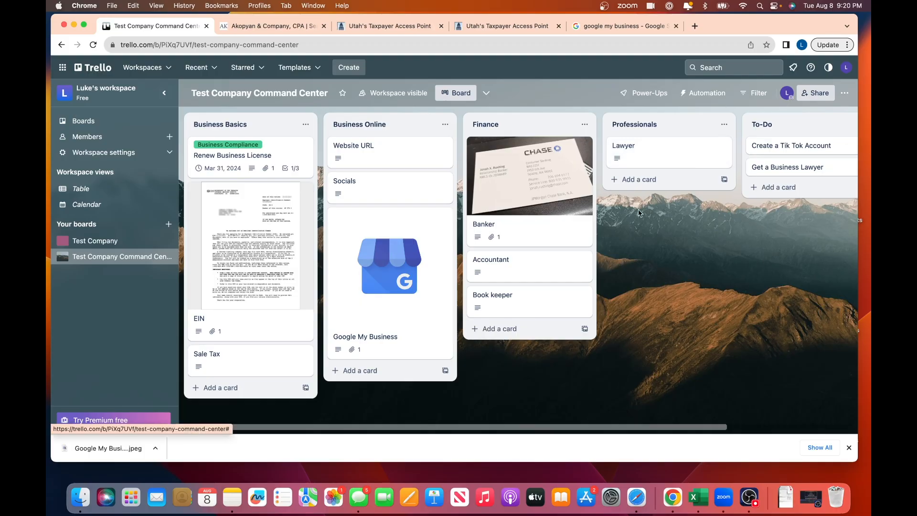
click(645, 179)
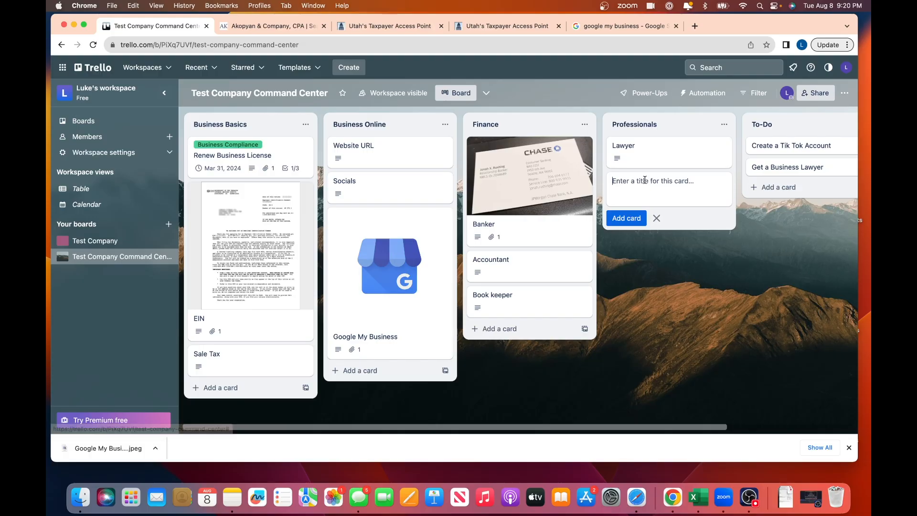
text(Insurance (Business Liabi)
text(lity )
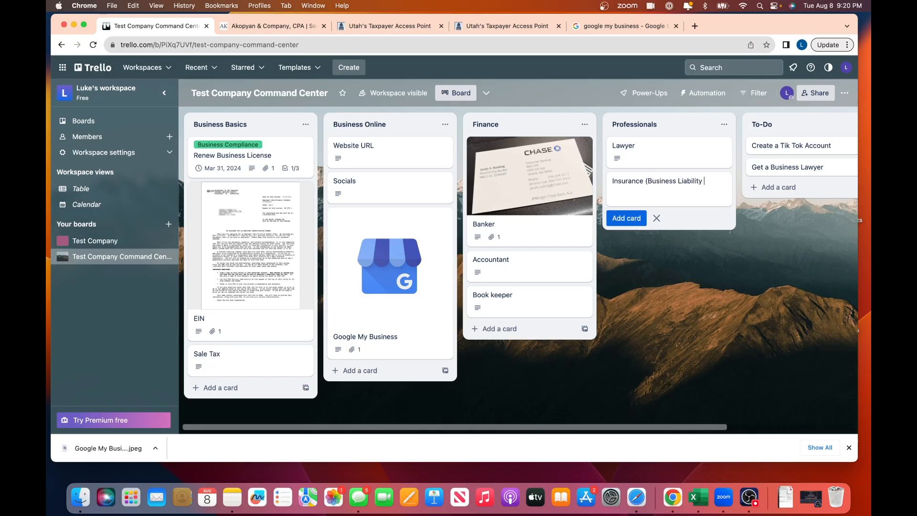
text())
key(Return)
click(656, 185)
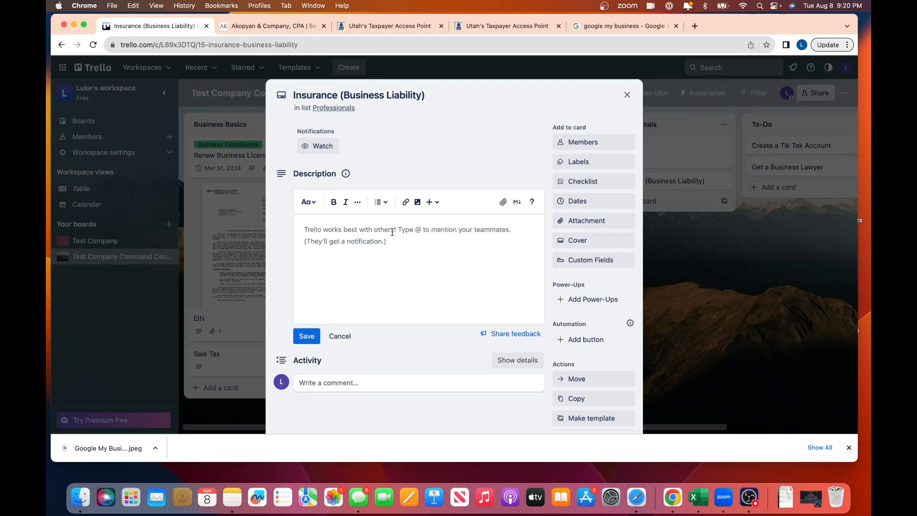
- Attach State Farm Business Insurance.png to the Insurance card as its cover, then preview it
click(591, 225)
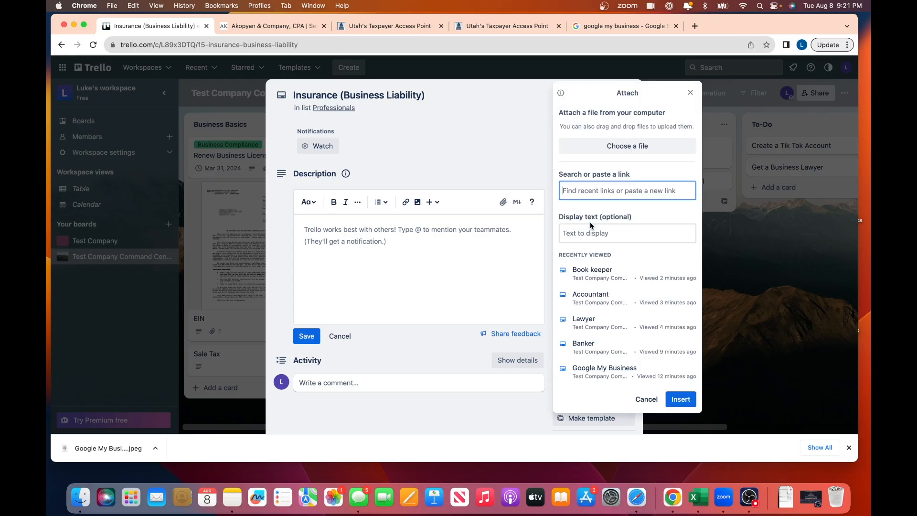
click(630, 145)
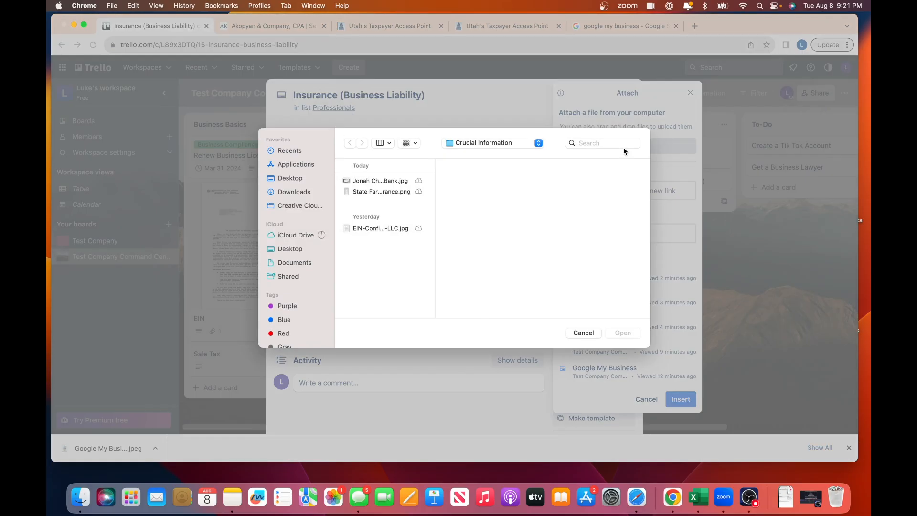
click(363, 192)
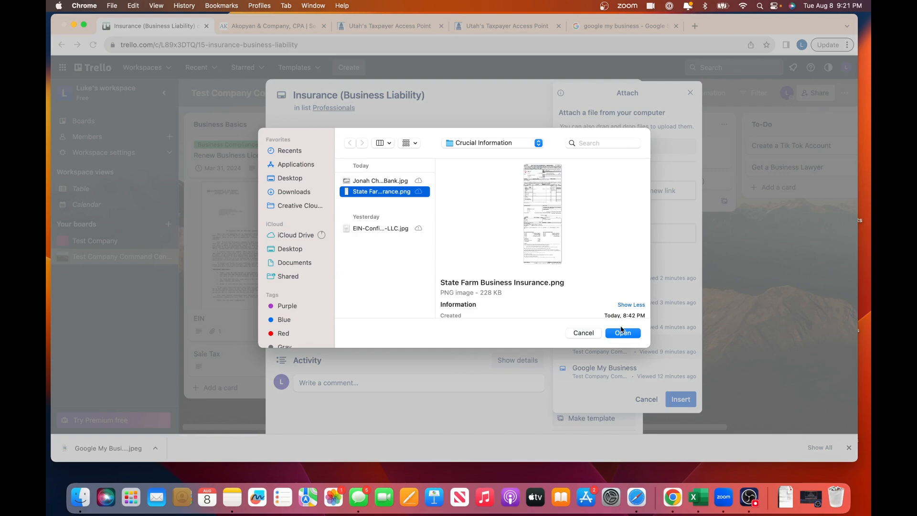
click(622, 333)
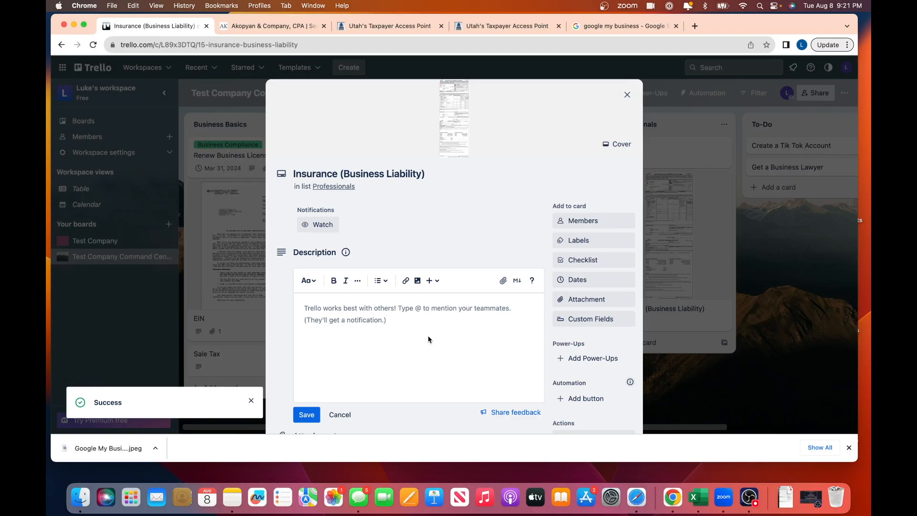
scroll(429, 340, down, 5)
click(323, 269)
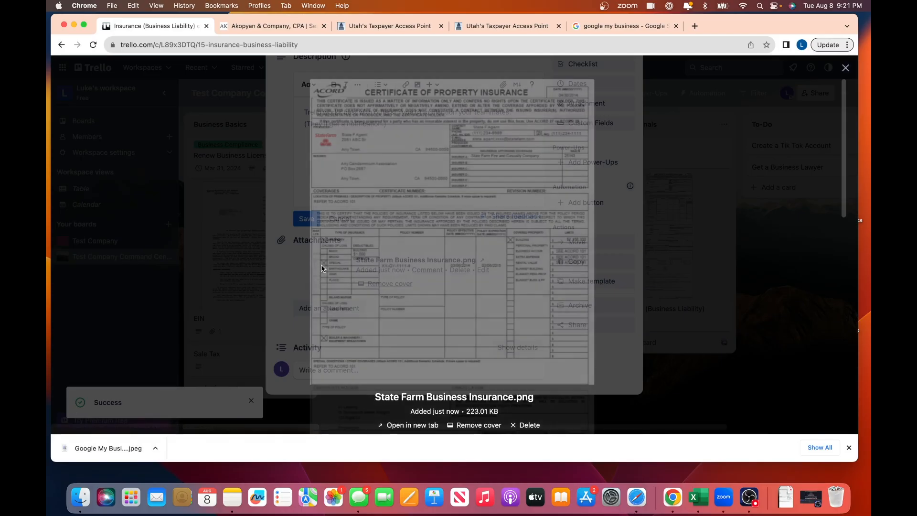
click(690, 190)
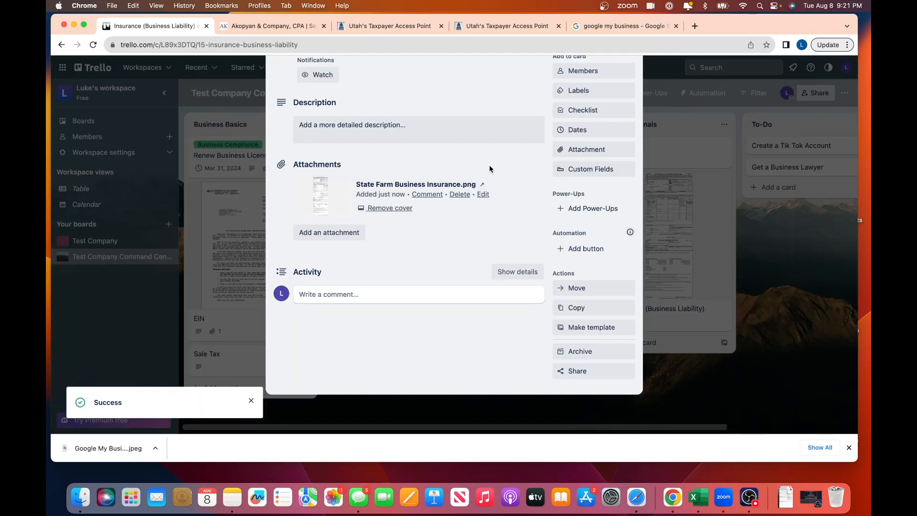
scroll(446, 256, up, 4)
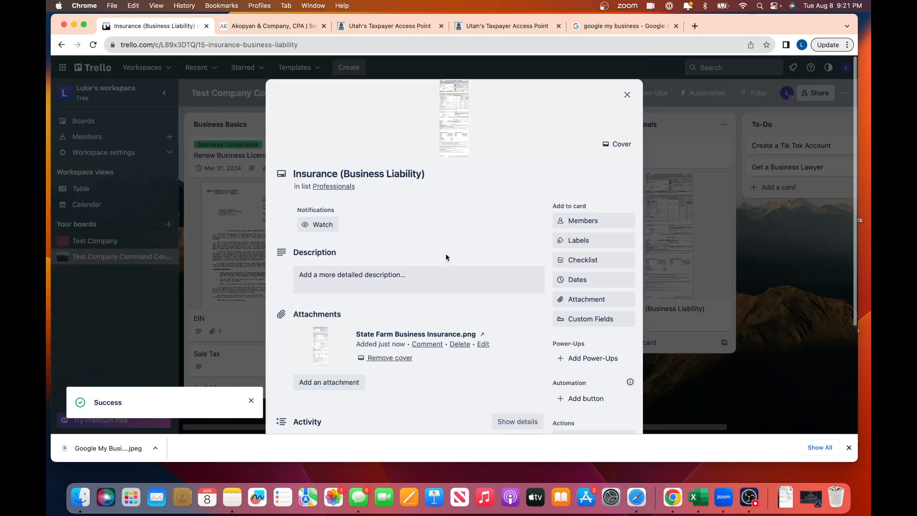
- Save a four-line description: State Farm, the policy number, the agent's name, and a phone number
click(327, 278)
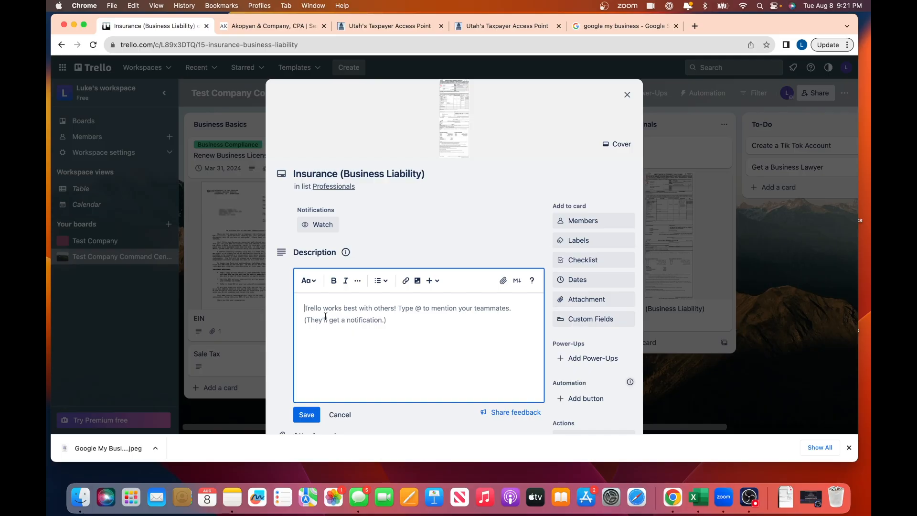
text(State Farm)
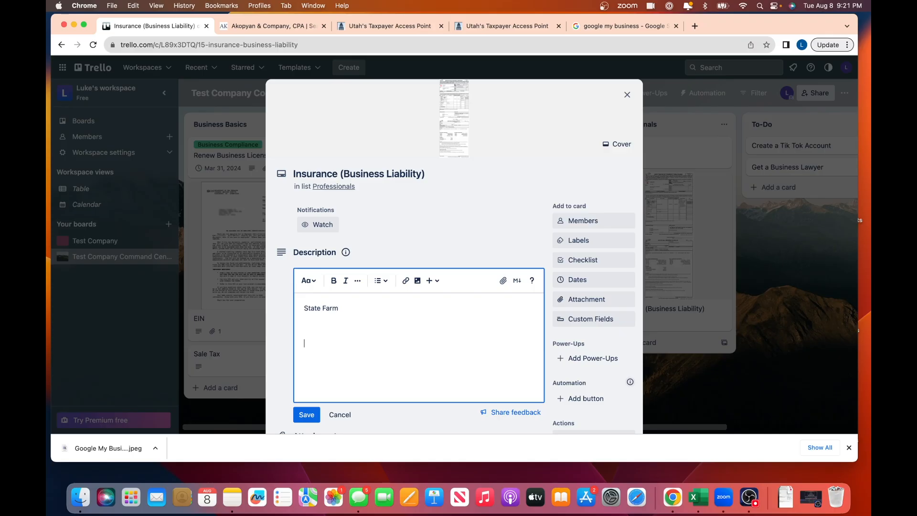
key(Return)
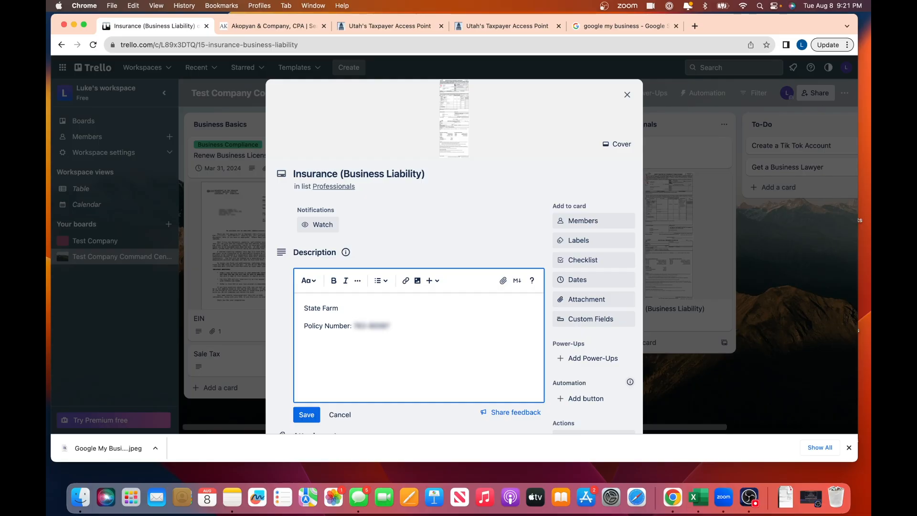
key(Return)
key(Return)
text(Phone)
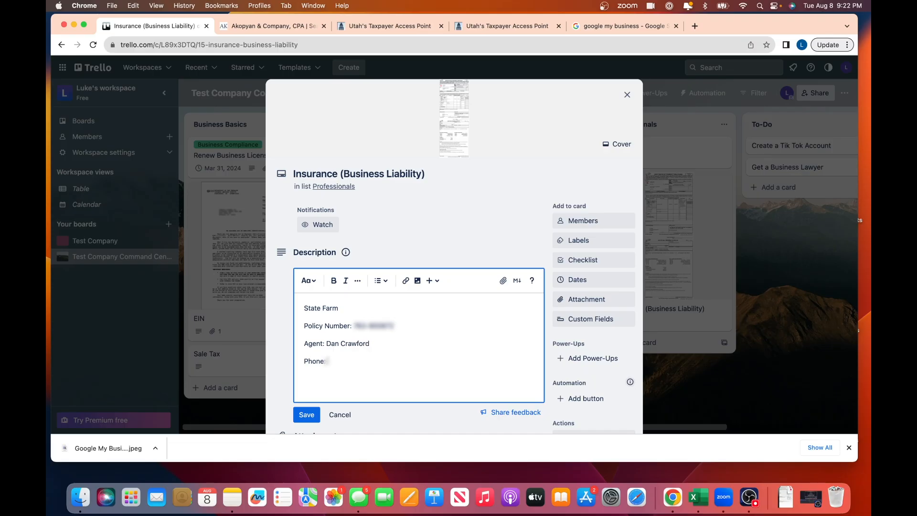
text(: 01-004-0000)
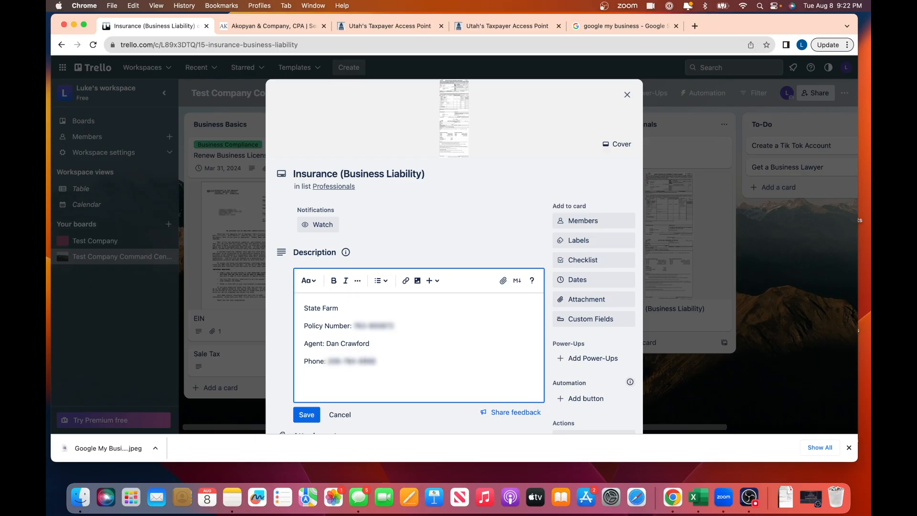
click(306, 414)
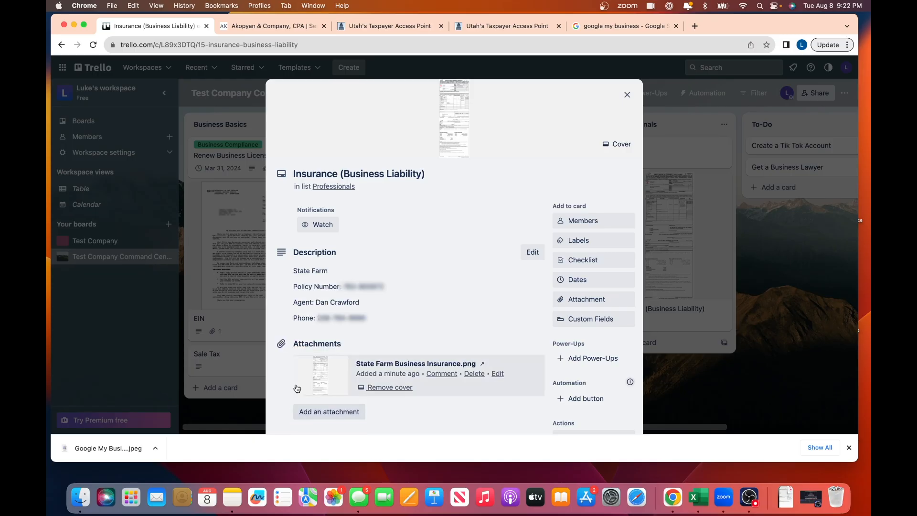
- Add 'SEO Expert' and 'Graphic Designer' cards to the Professionals list
click(627, 94)
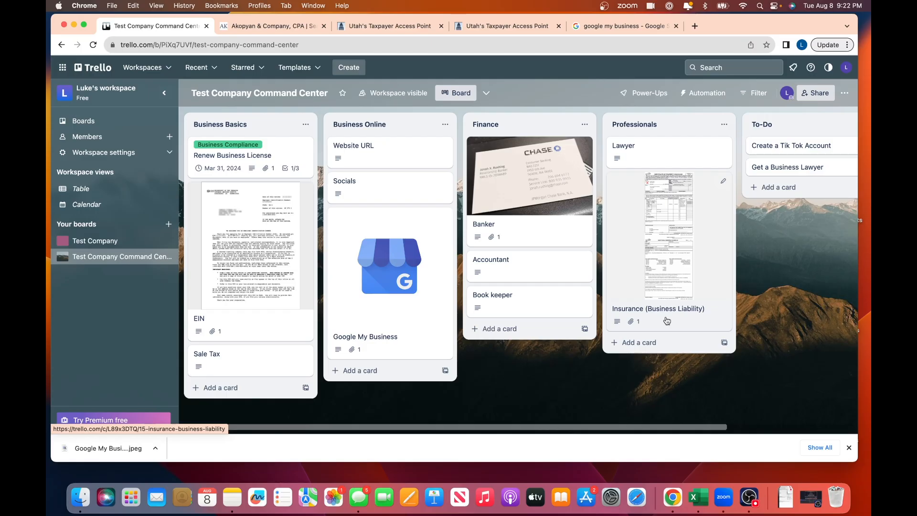
click(635, 343)
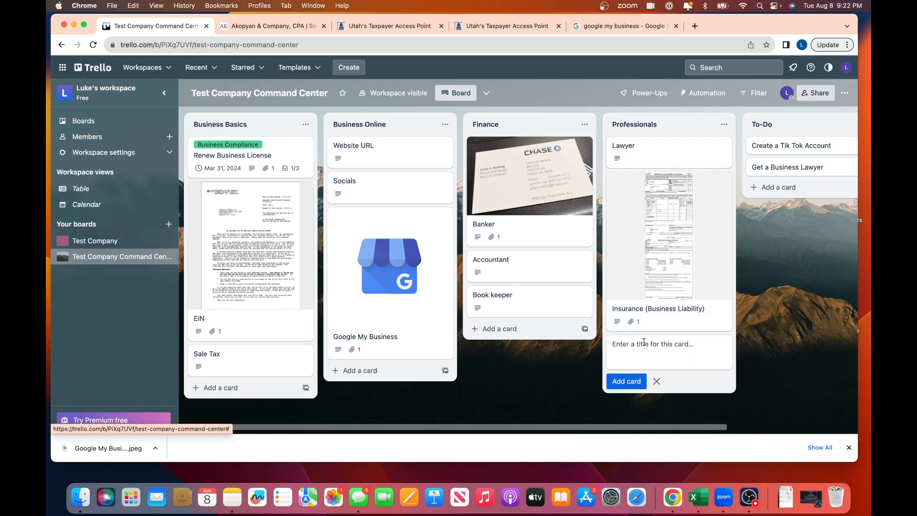
text(SEO Expert)
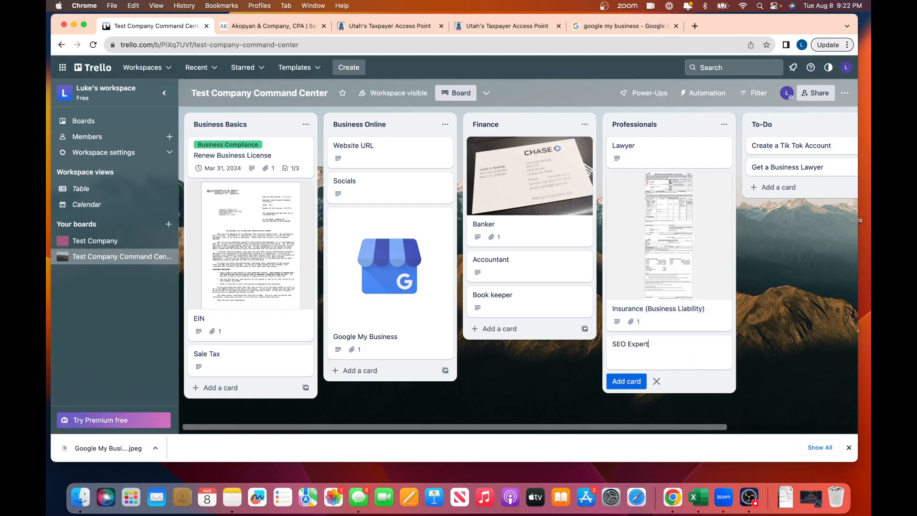
key(Return)
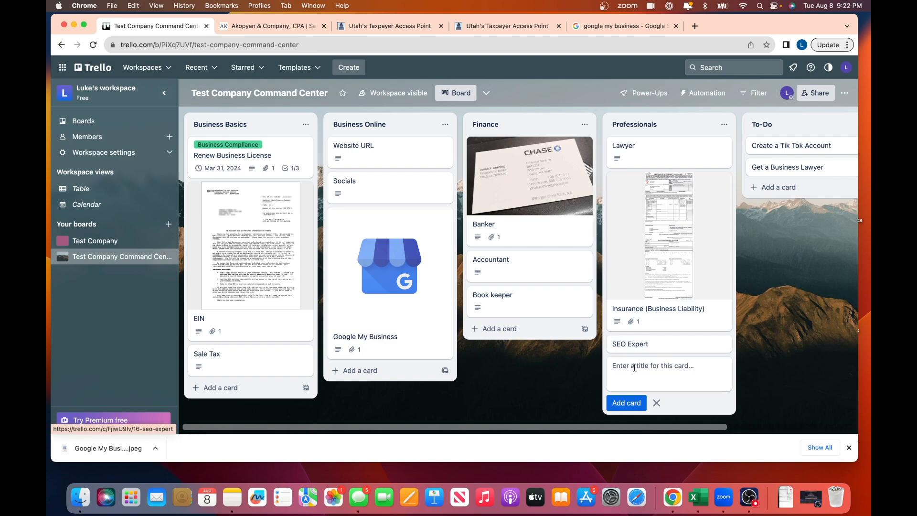
text(Graphic Designer)
key(Return)
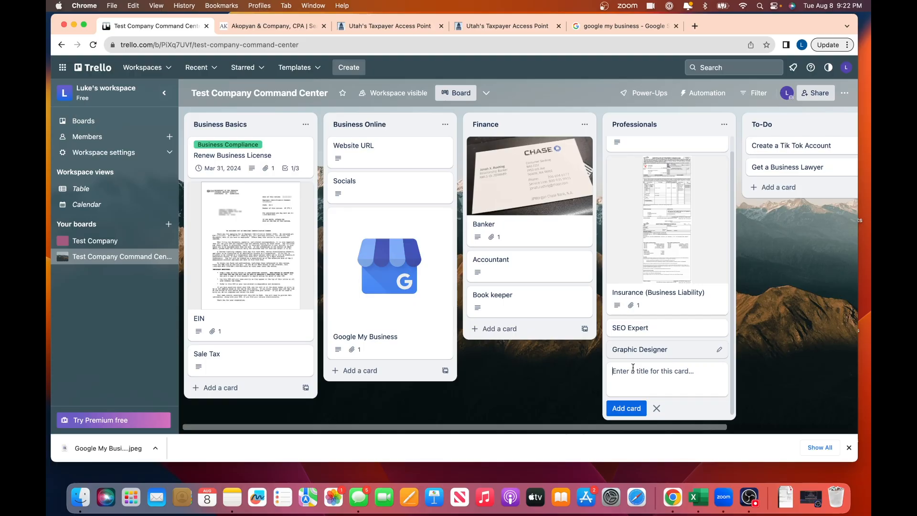
click(803, 300)
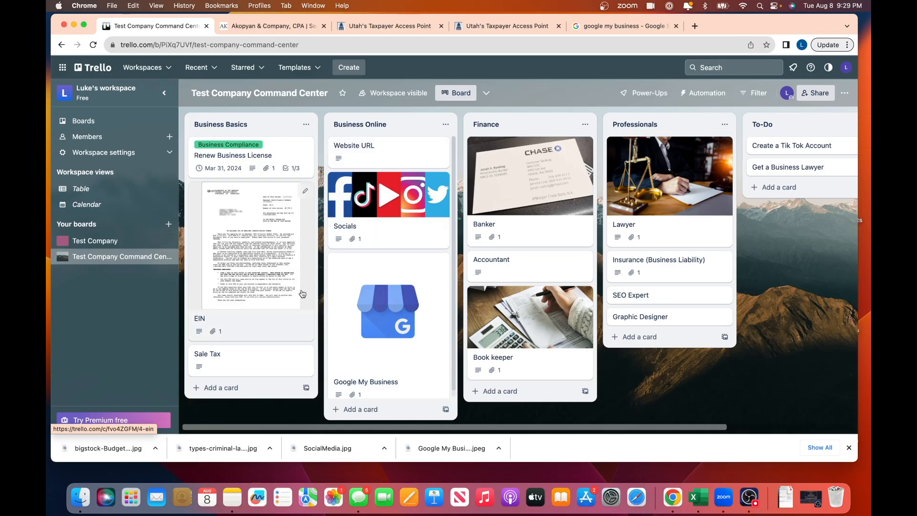
- Remove the cover from the EIN card's attachment and close the card
click(265, 327)
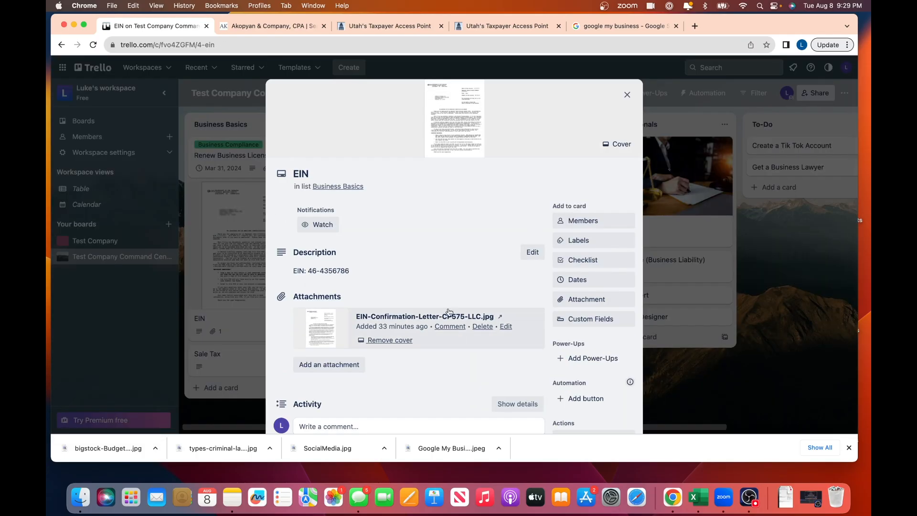
scroll(451, 295, down, 1)
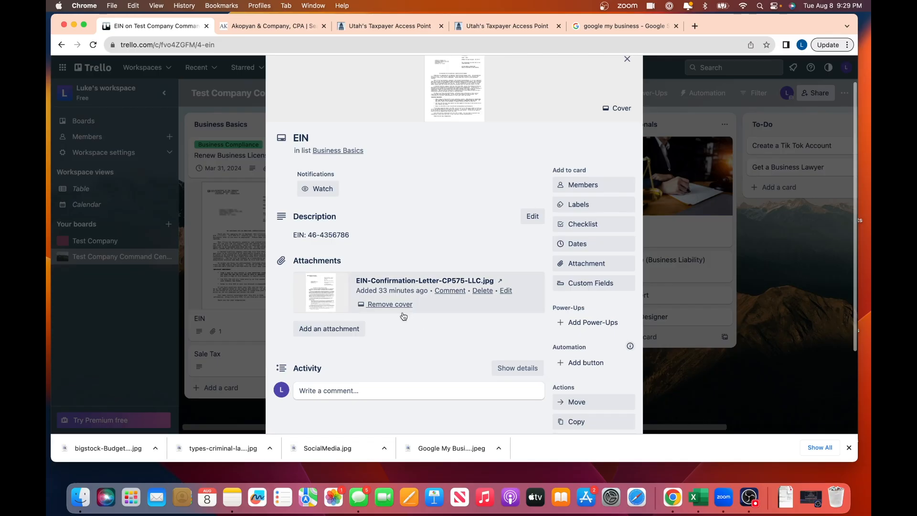
click(389, 311)
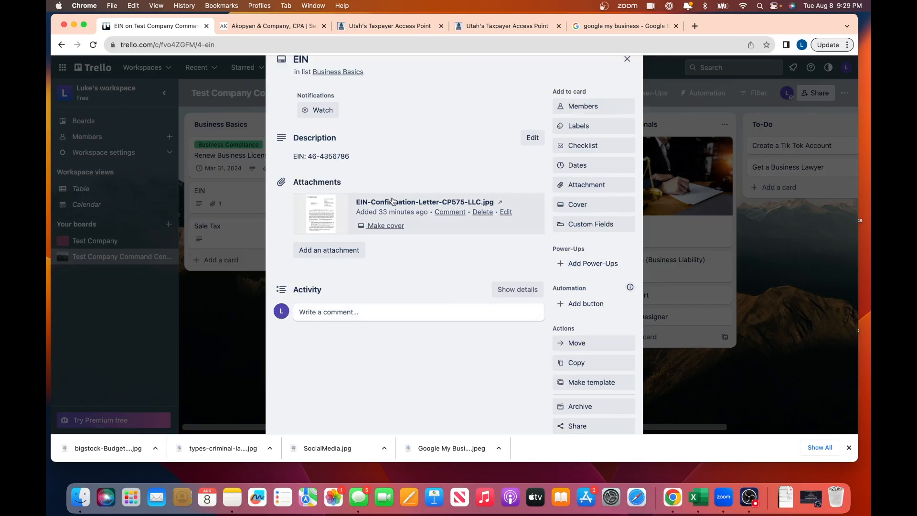
scroll(334, 219, up, 1)
click(623, 99)
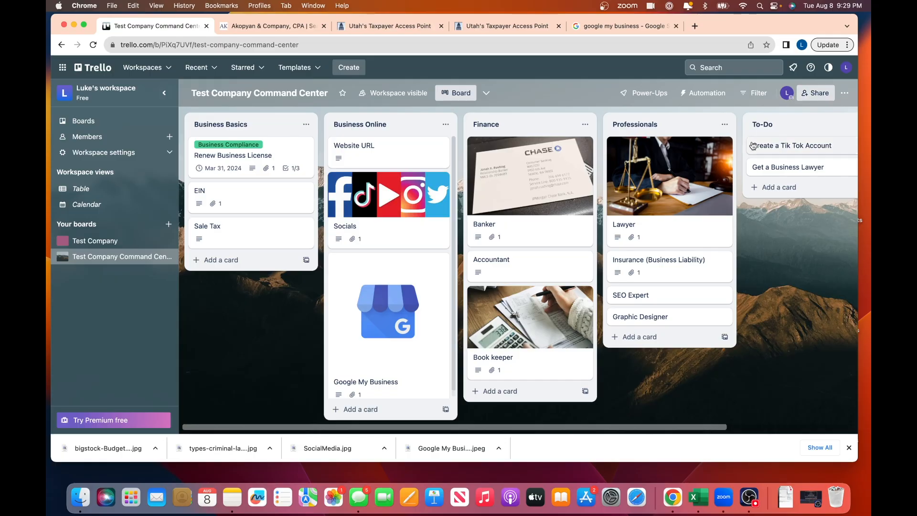
- Save 'We need to create a tik tok account.' as the Tik Tok card's description, then open Share
click(791, 146)
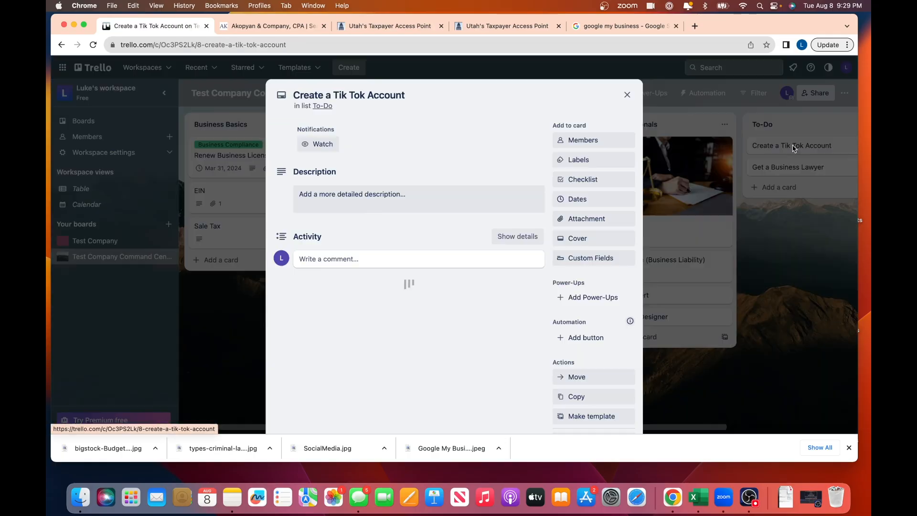
click(351, 200)
text(We need to re)
text(create a tik )
text(tock )
text(k account.)
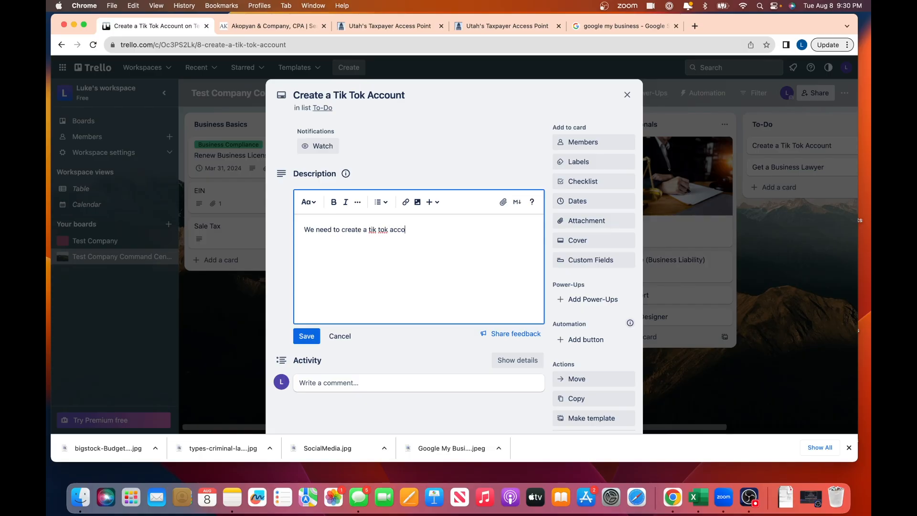
click(306, 336)
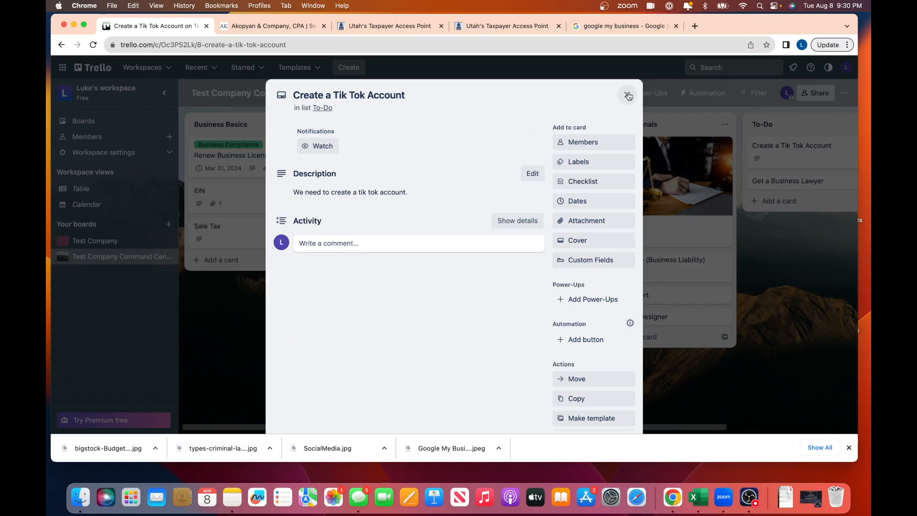
click(627, 95)
click(824, 93)
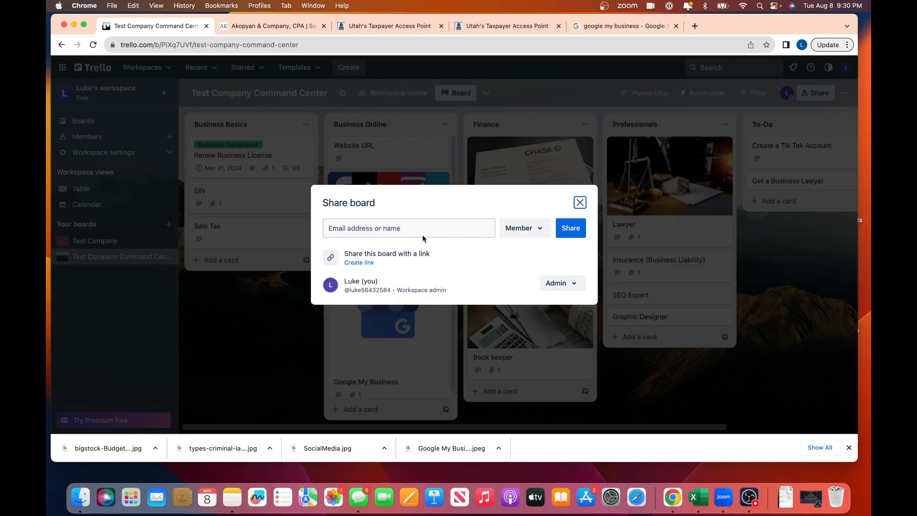
- Leave the admin's role unchanged, close Share board, and reopen the Create a Tik Tok Account card
click(575, 283)
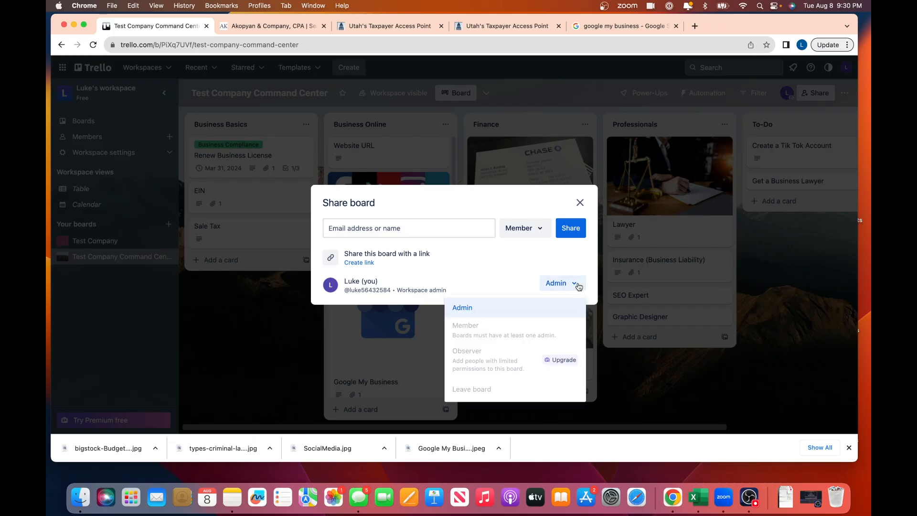
click(565, 268)
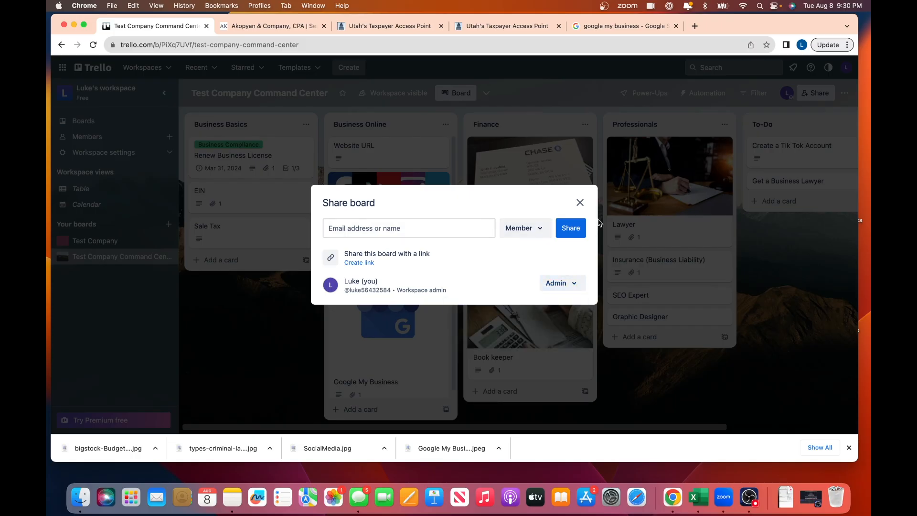
click(580, 202)
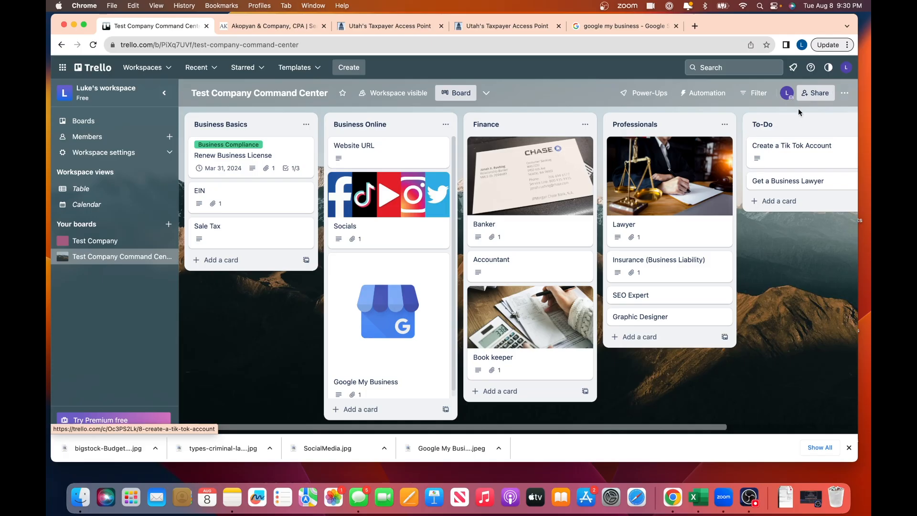
scroll(710, 178, right, 3)
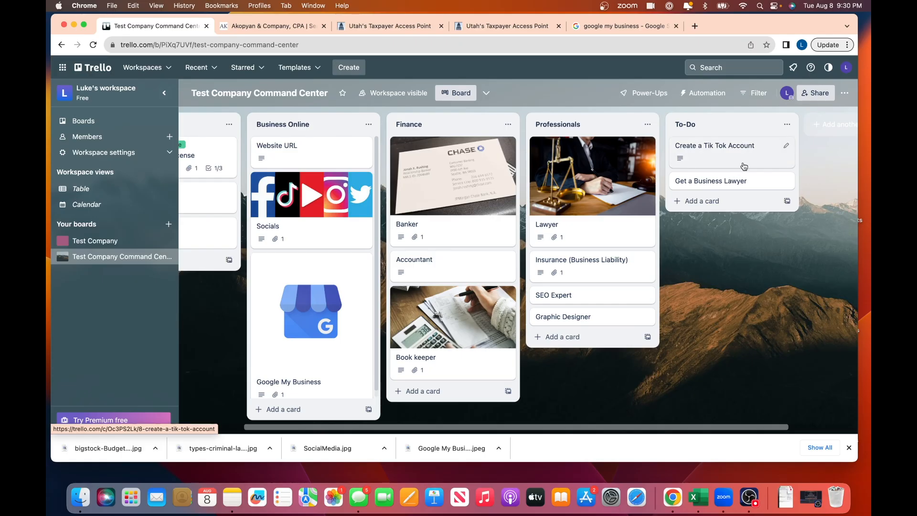
click(728, 157)
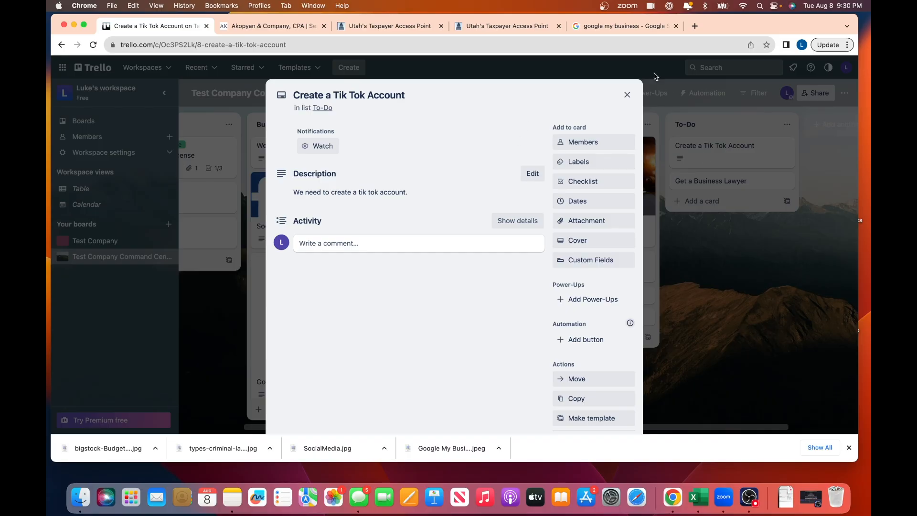
- Check the card's Members list without assigning anyone
click(575, 145)
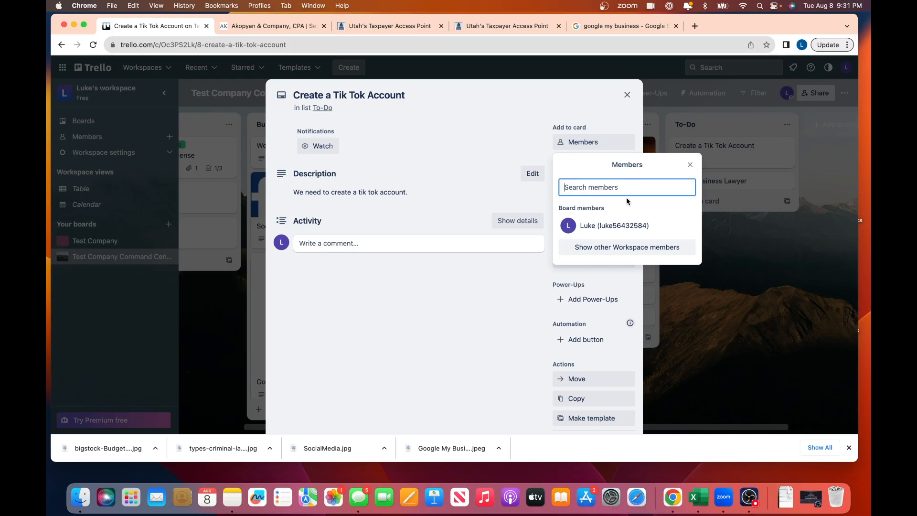
click(690, 164)
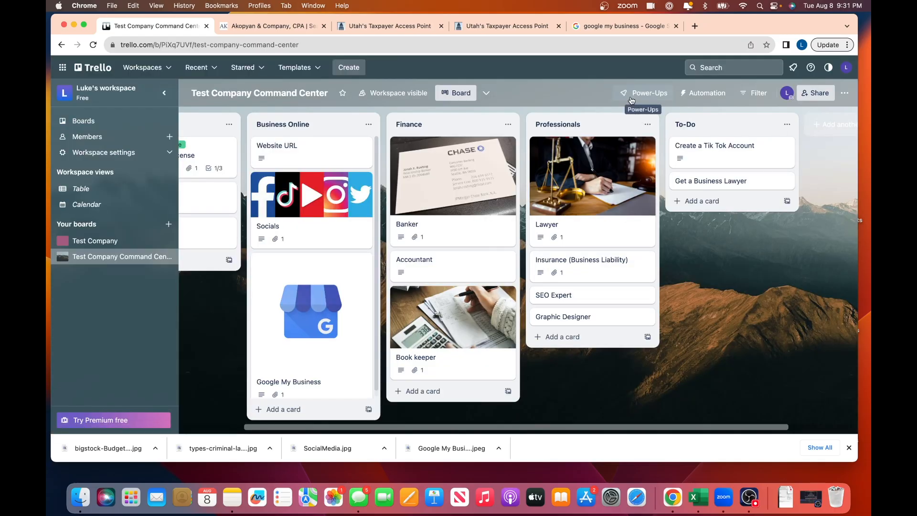
click(719, 150)
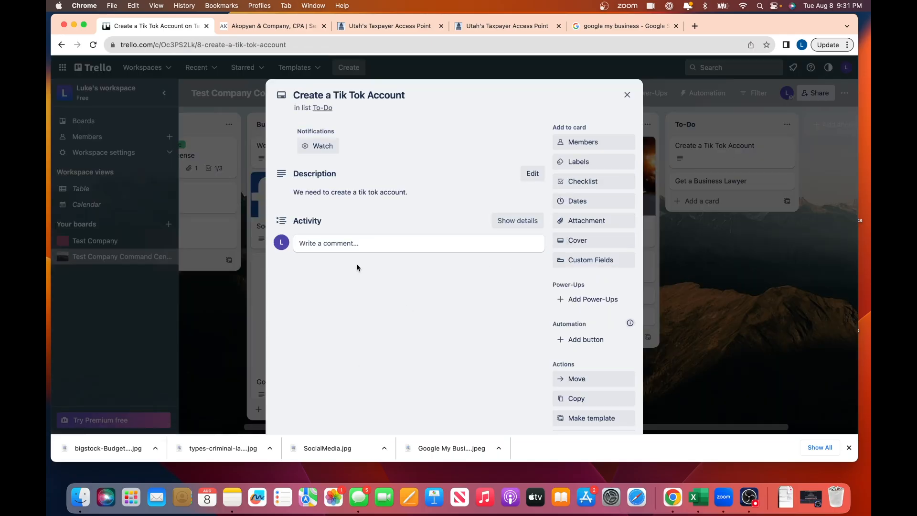
- Comment 'Thanks for the reminder. I've created an account. Will update the socials card on trello'
click(334, 245)
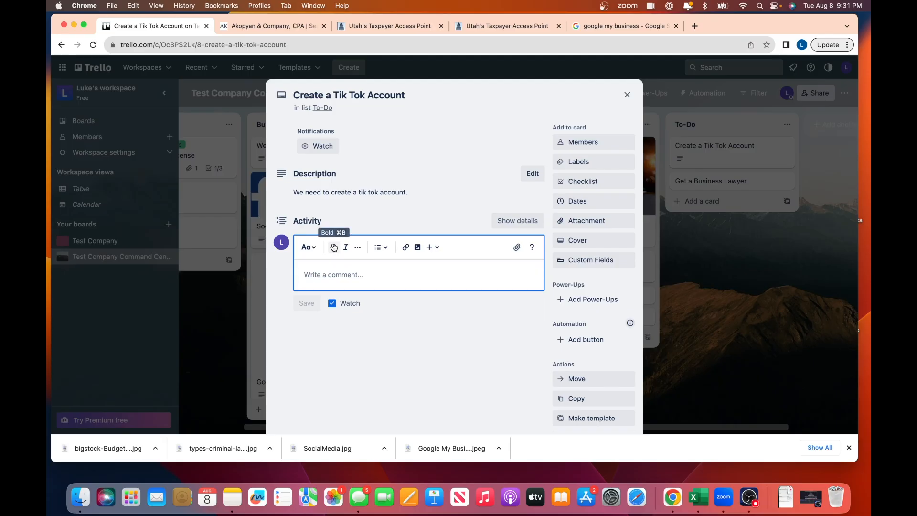
text(Thanks fo)
key(BackSpace)
text(r the reminder)
text(. I've eddd)
key(BackSpace)
key(BackSpace)
key(BackSpace)
key(BackSpace)
key(BackSpace)
text(a)
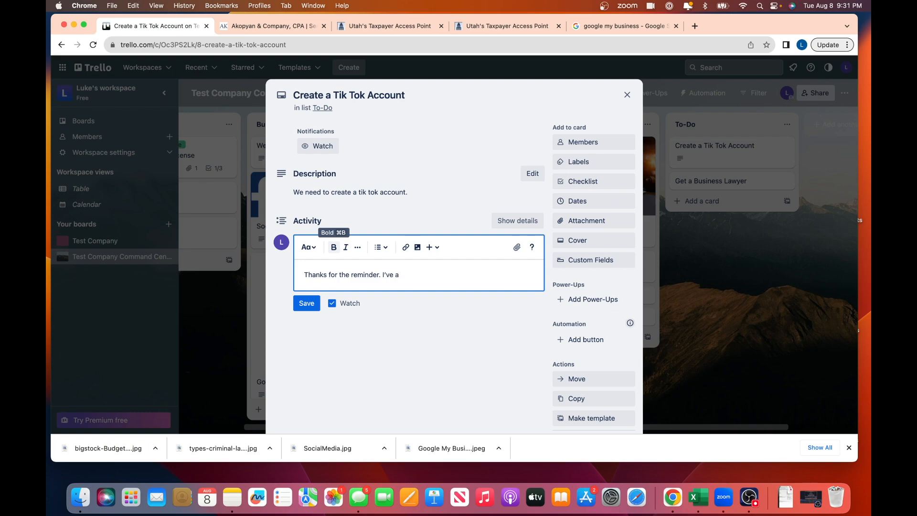
key(BackSpace)
key(BackSpace)
key(BackSpace)
key(BackSpace)
key(BackSpace)
text(I've created an account. Will update the so)
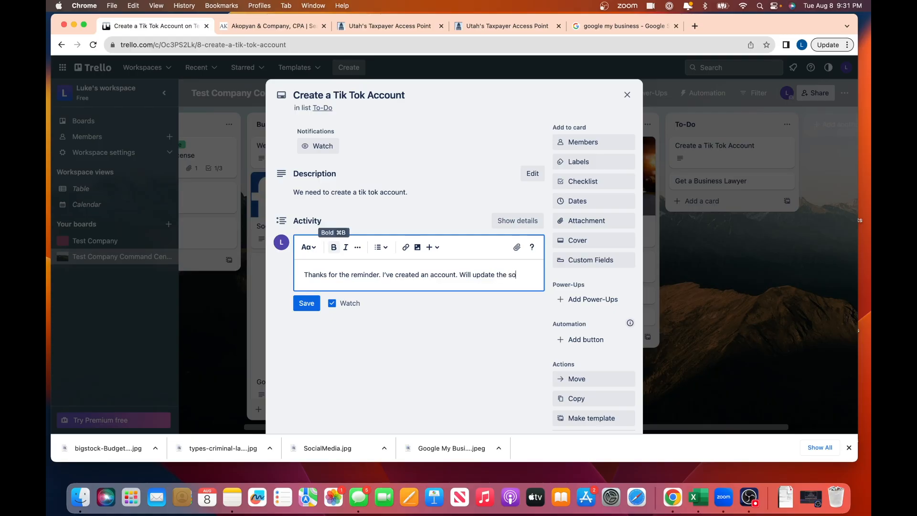
key(BackSpace)
key(BackSpace)
key(BackSpace)
key(BackSpace)
key(BackSpace)
key(BackSpace)
key(BackSpace)
key(BackSpace)
key(BackSpace)
key(BackSpace)
key(BackSpace)
key(BackSpace)
key(BackSpace)
key(BackSpace)
key(BackSpace)
key(BackSpace)
text(Will update the socials care)
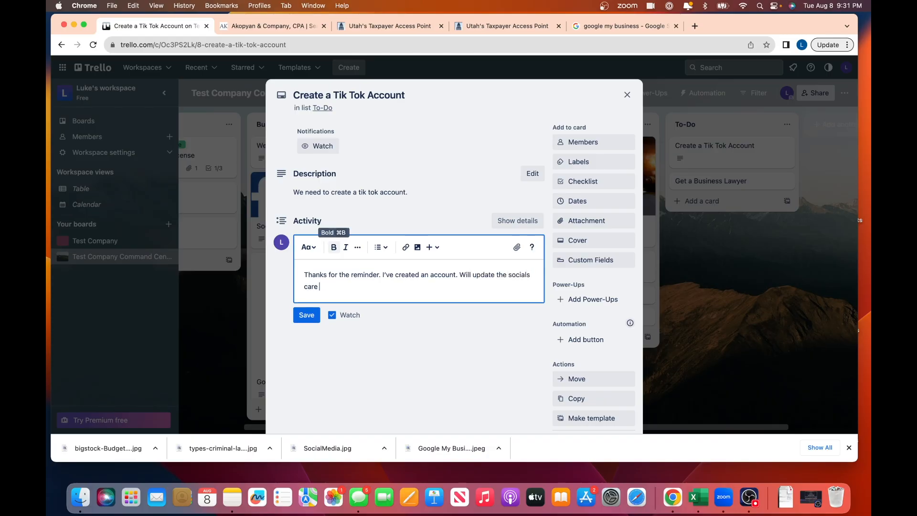
key(BackSpace)
key(BackSpace)
text(d on trello)
click(307, 314)
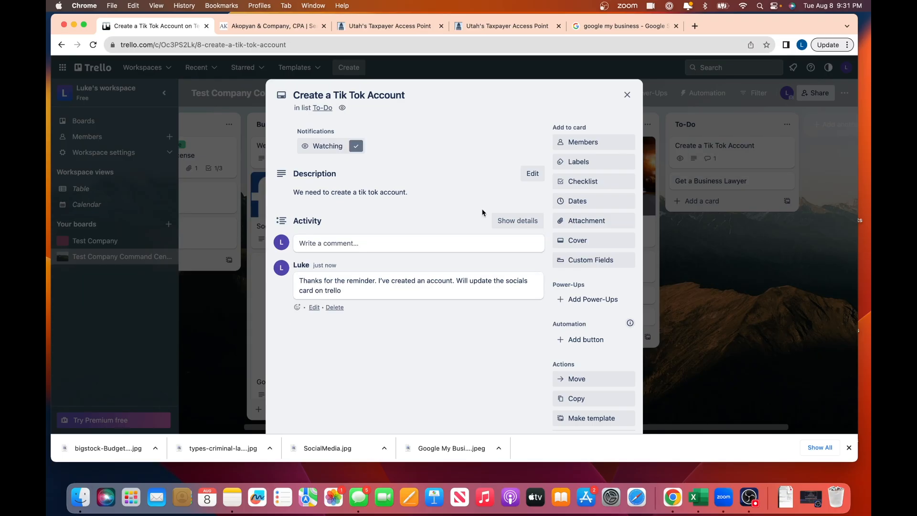
click(627, 94)
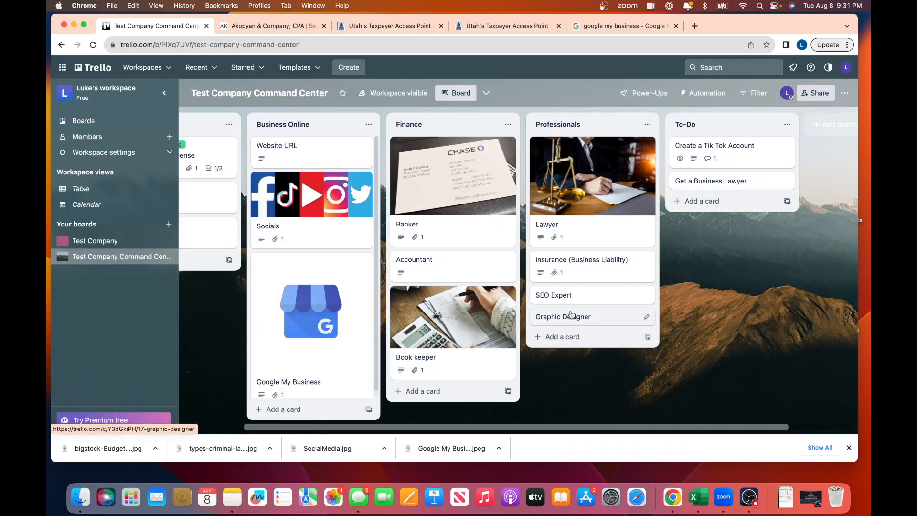
click(334, 231)
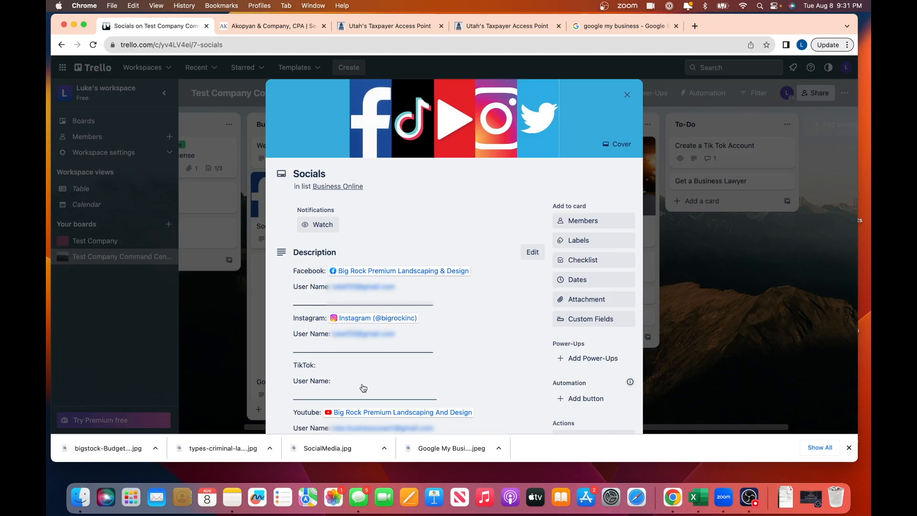
click(627, 94)
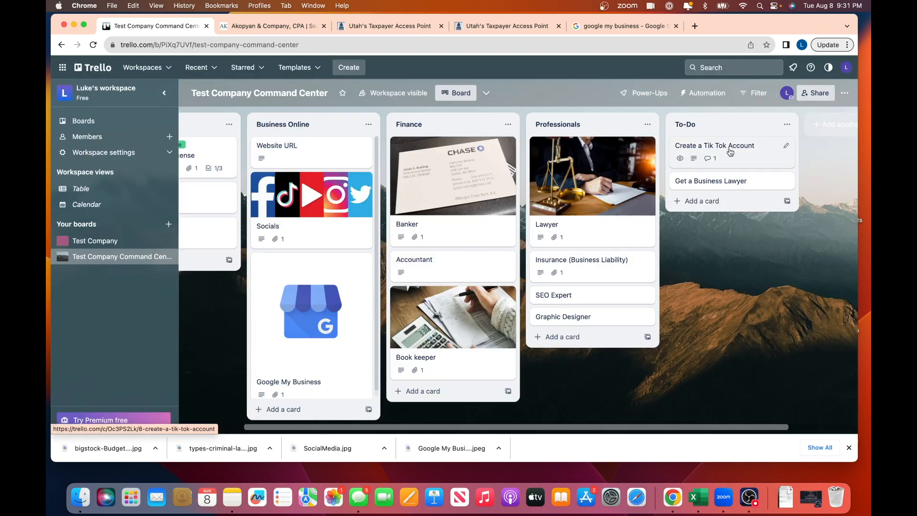
scroll(674, 307, left, 3)
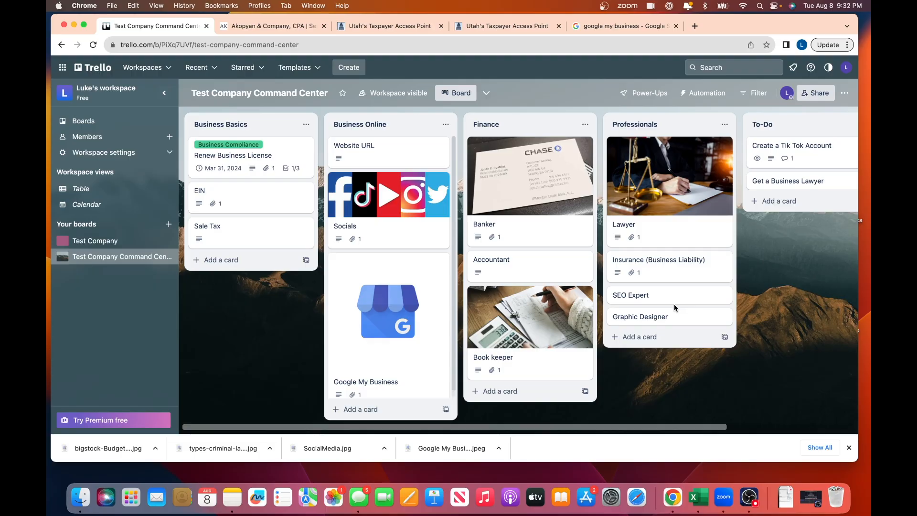